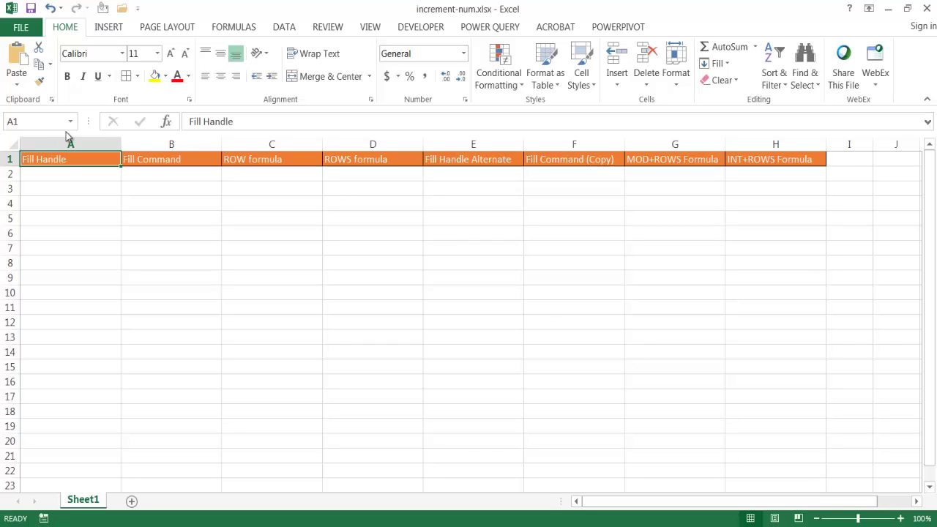
# Enter the numbers 1, 2 and 3 in cells A2 to A4 of the Fill Handle column.
pyautogui.click(65, 175)
pyautogui.write('1')
pyautogui.press('Return')
pyautogui.write('2')
pyautogui.press('Return')
pyautogui.write('3')
pyautogui.press('Return')
# Extend the number series from A2:A4 down to A16 with the fill handle.
pyautogui.click(75, 176)
pyautogui.moveTo(76, 175); pyautogui.dragTo(88, 207)
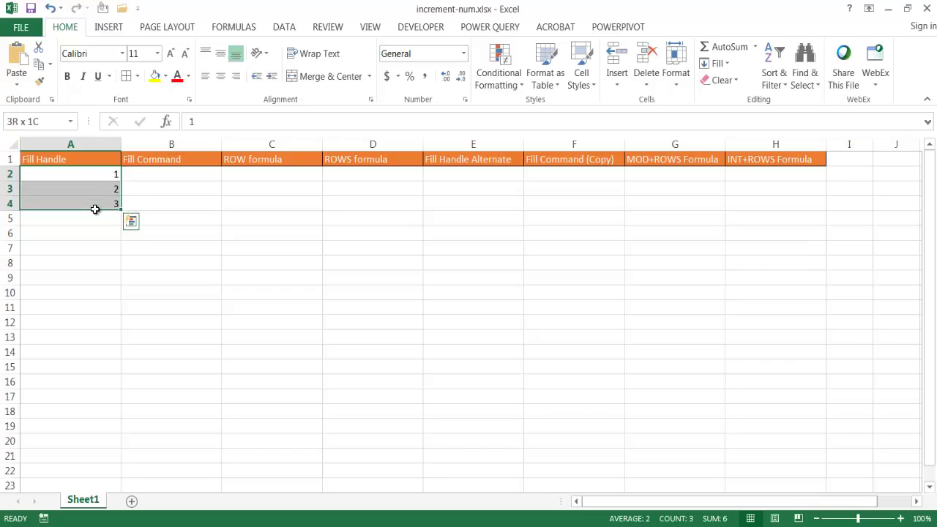
pyautogui.moveTo(121, 212); pyautogui.dragTo(98, 386)
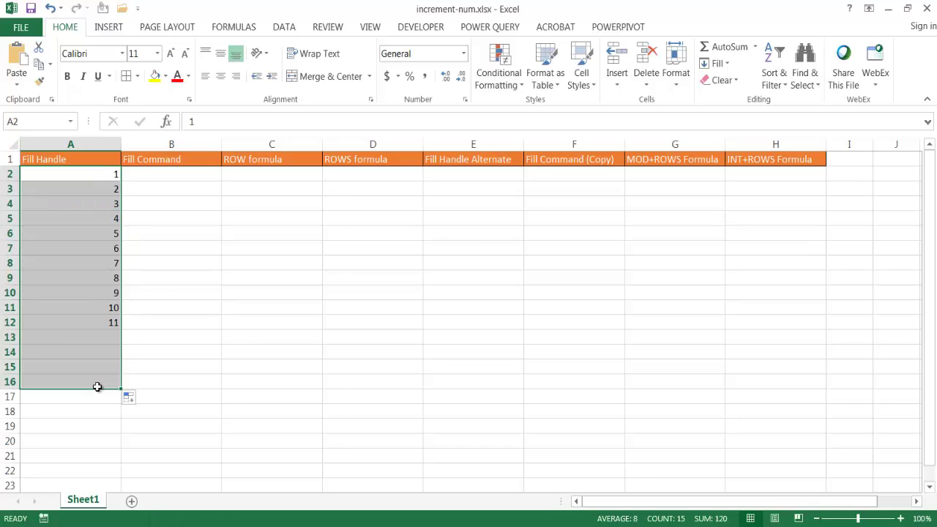
pyautogui.click(84, 218)
pyautogui.click(94, 383)
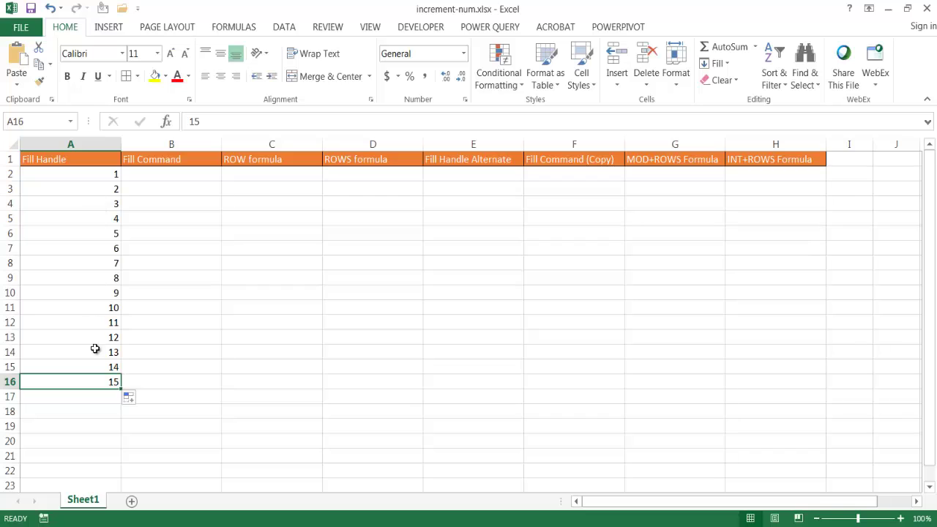
# Enter 1 in B2 and fill a linear series down the column with step value 1 and stop value 15.
pyautogui.click(175, 175)
pyautogui.write('1')
pyautogui.hotkey('ctrl', 'Return')
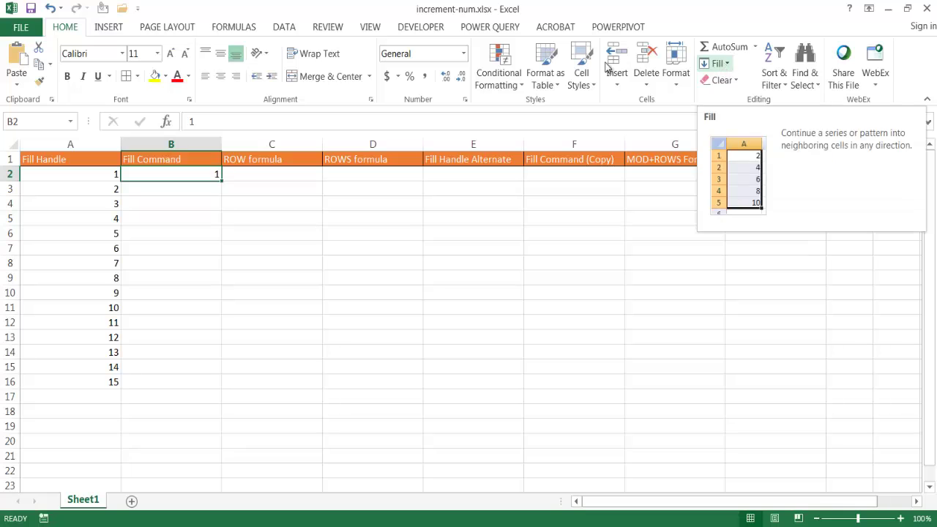
pyautogui.click(717, 64)
pyautogui.click(733, 175)
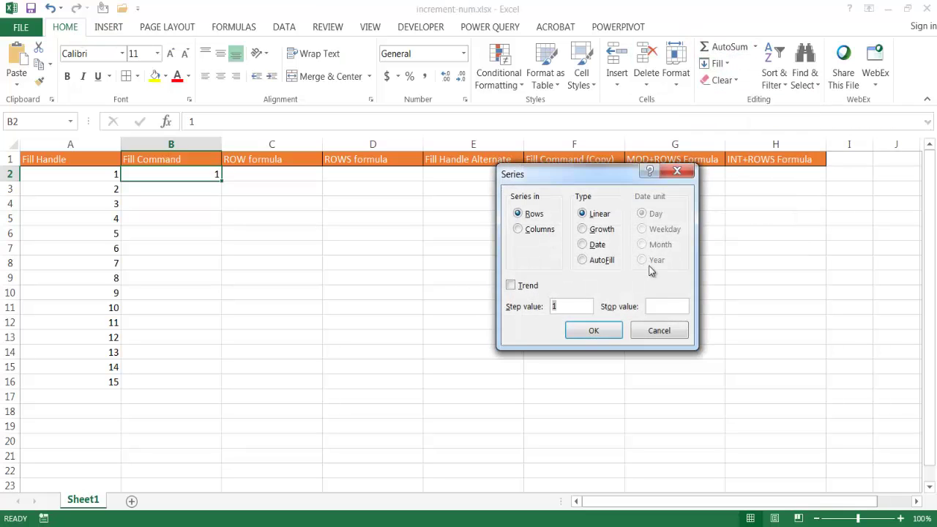
pyautogui.click(668, 308)
pyautogui.write('15')
pyautogui.click(518, 229)
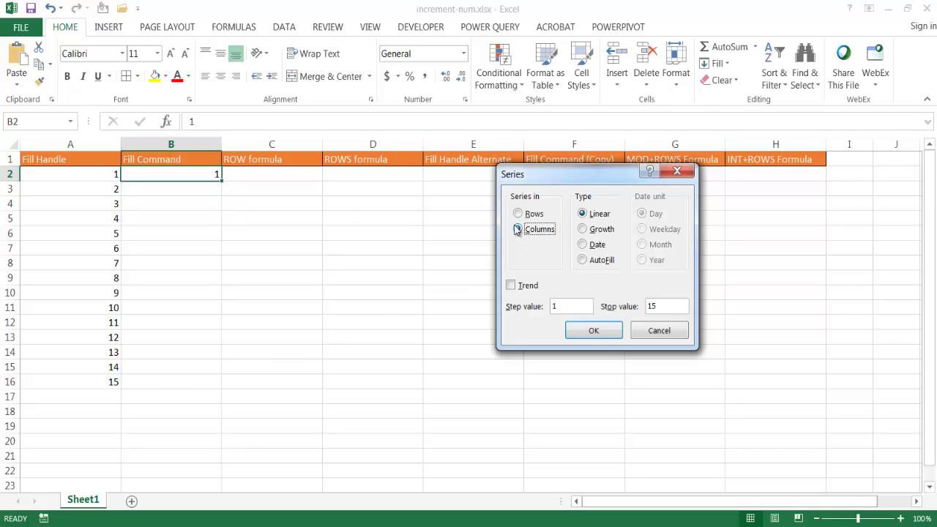
pyautogui.click(590, 331)
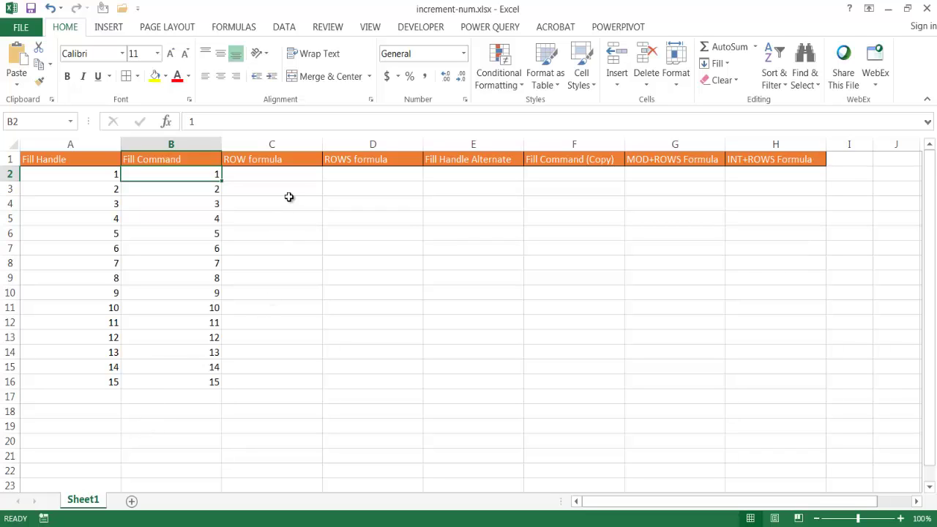
# Enter the formula =ROW() in cell C2 of the ROW formula column.
pyautogui.click(292, 175)
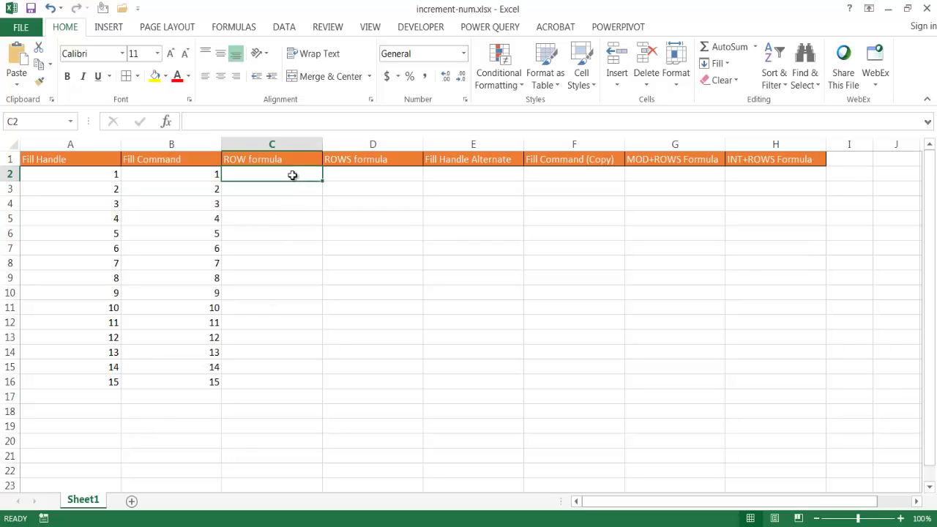
pyautogui.write('=row')
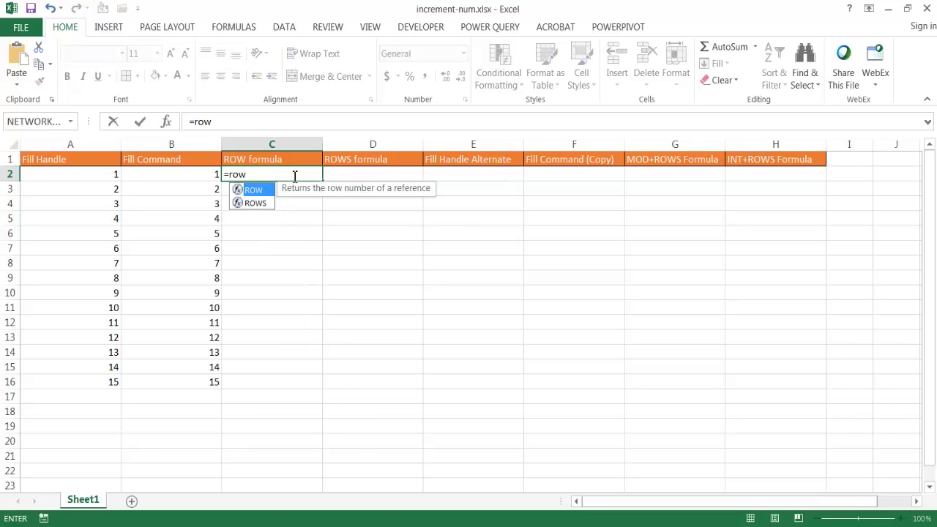
pyautogui.press('Tab')
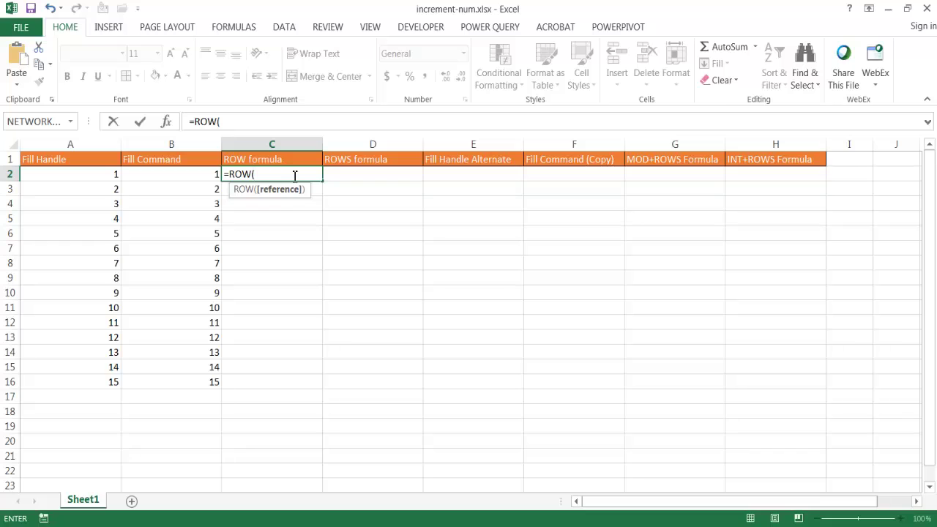
pyautogui.write(')')
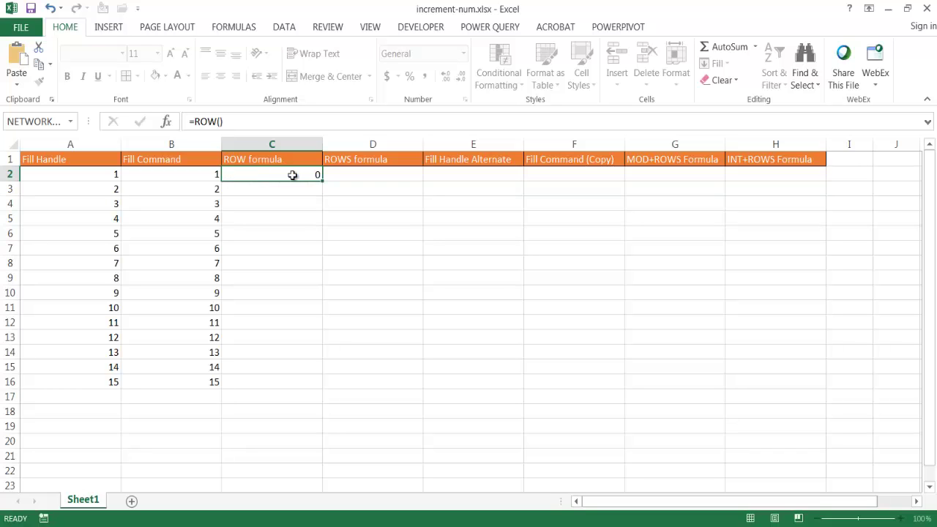
pyautogui.press('Return')
pyautogui.click(292, 175)
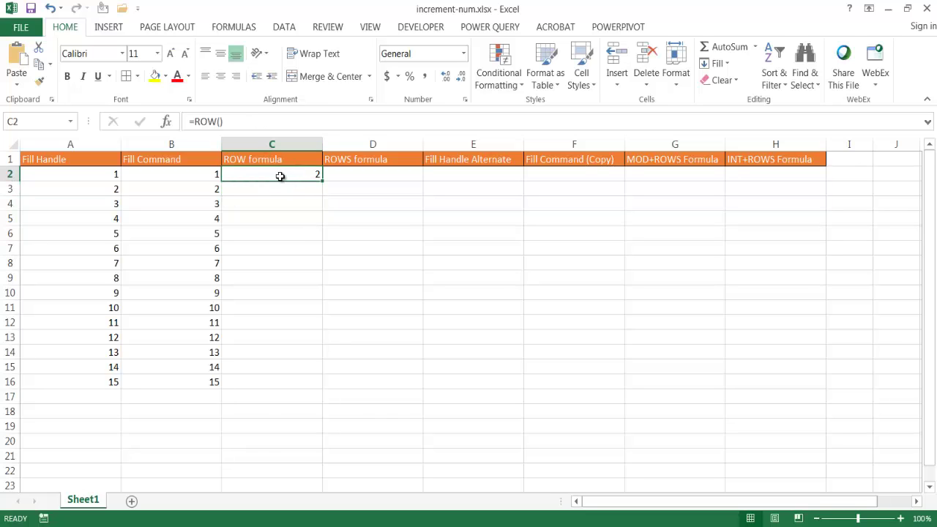
# Change the formula in C2 to =ROW()-1 and fill it down to C16.
pyautogui.click(236, 122)
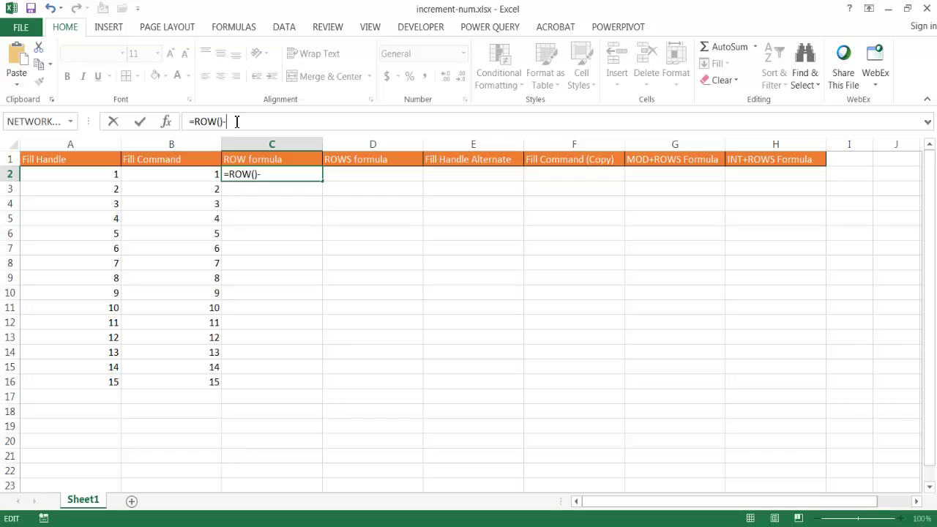
pyautogui.press('Return')
pyautogui.click(280, 175)
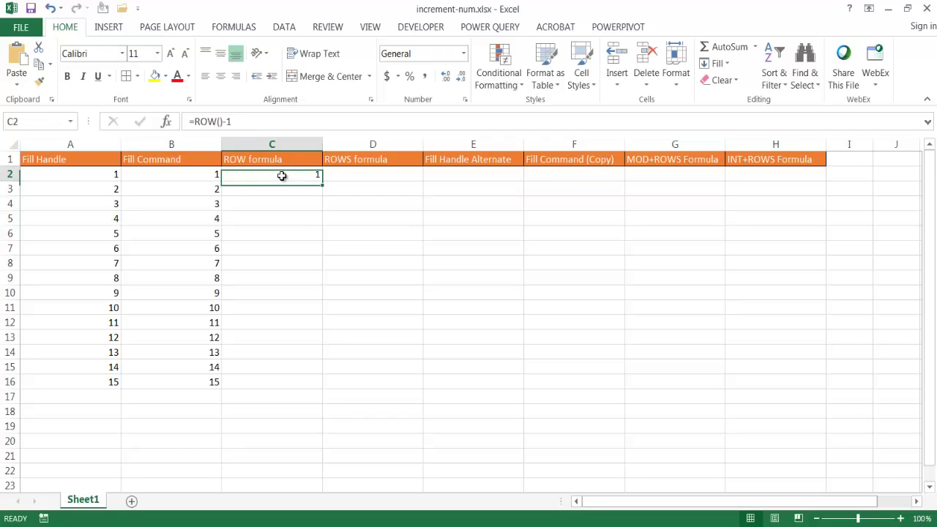
pyautogui.moveTo(323, 183); pyautogui.dragTo(322, 394)
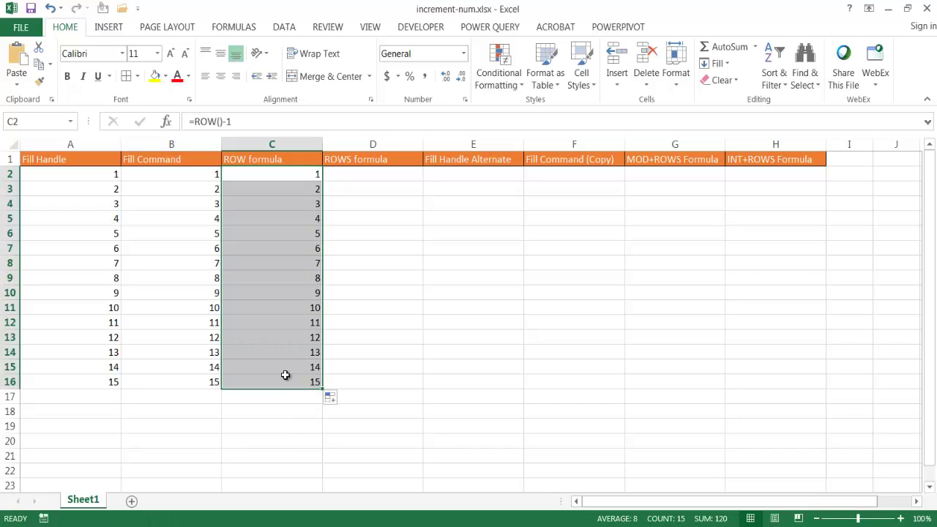
pyautogui.click(398, 436)
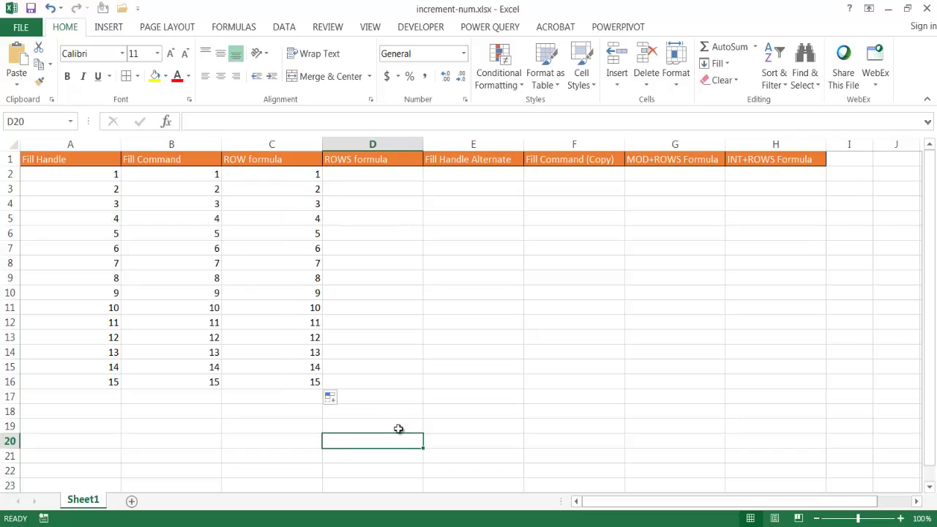
# Enter the formula =ROWS(D2:D2) in cell D2 of the ROWS formula column.
pyautogui.click(376, 176)
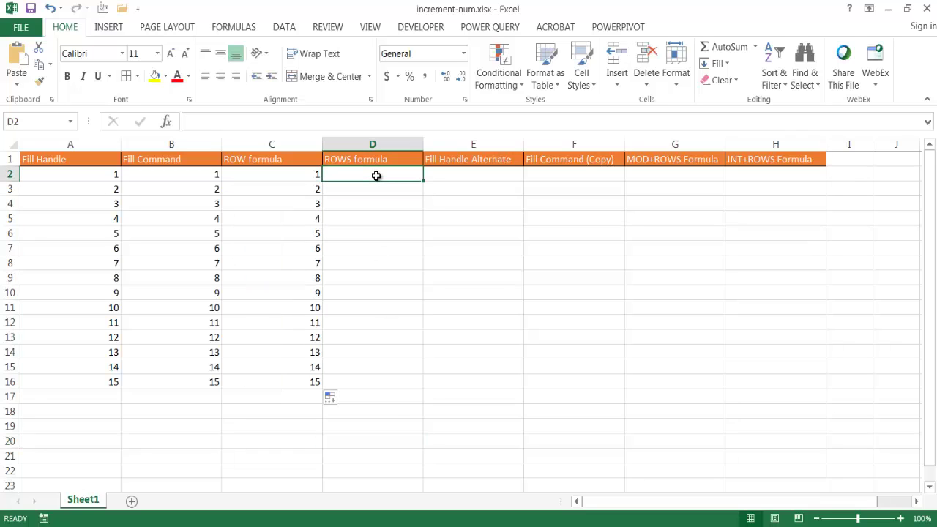
pyautogui.click(295, 173)
pyautogui.click(349, 175)
pyautogui.click(237, 121)
pyautogui.write('=')
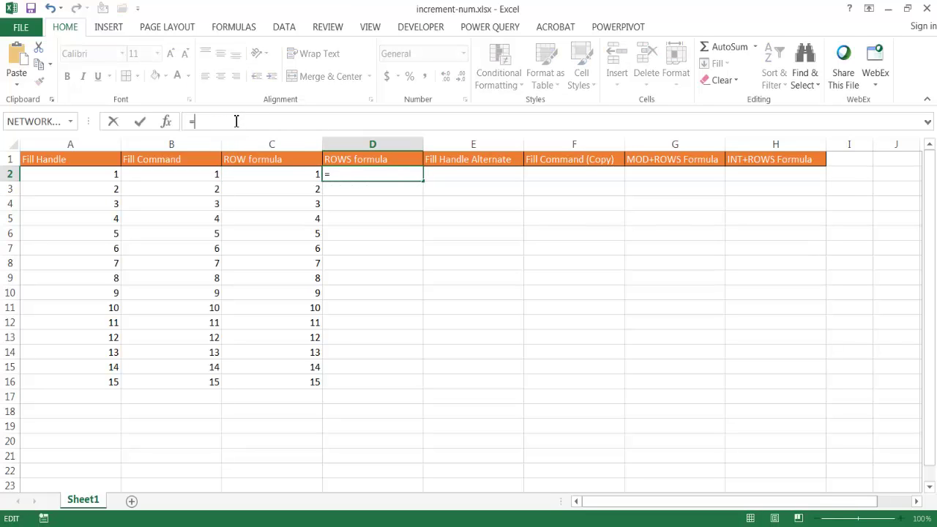
pyautogui.write('row')
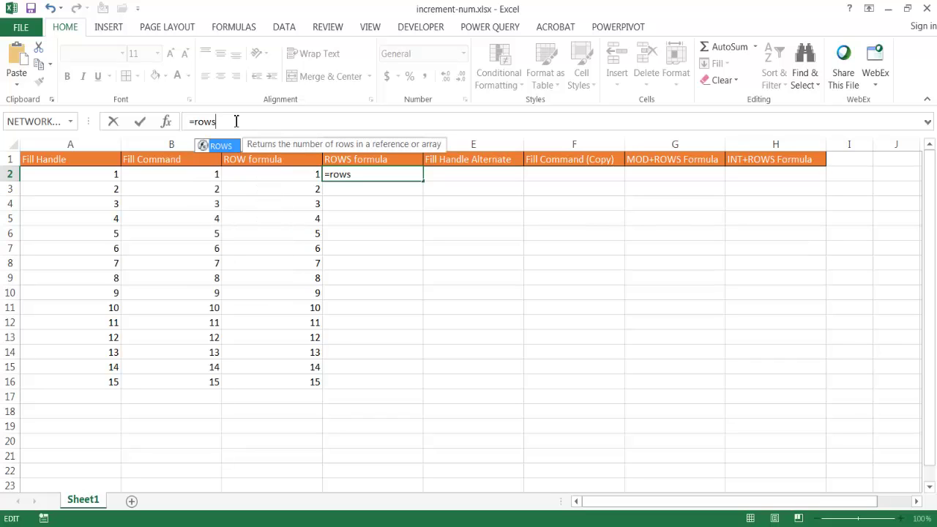
pyautogui.write('s')
pyautogui.press('Tab')
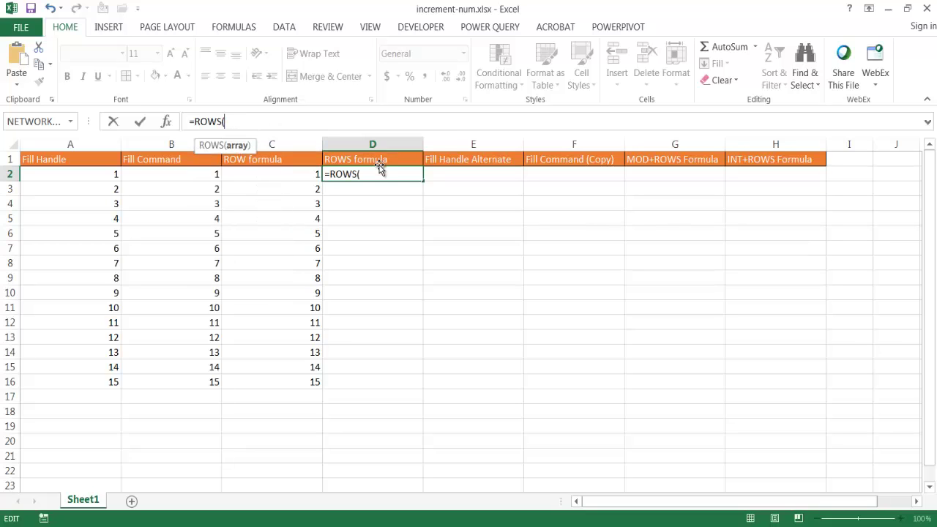
pyautogui.write('d2:d2)')
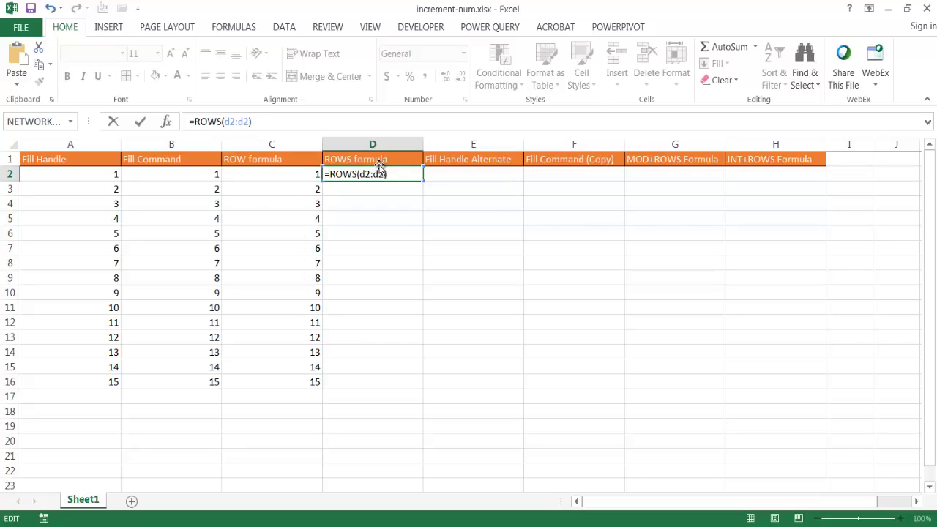
pyautogui.press('Return')
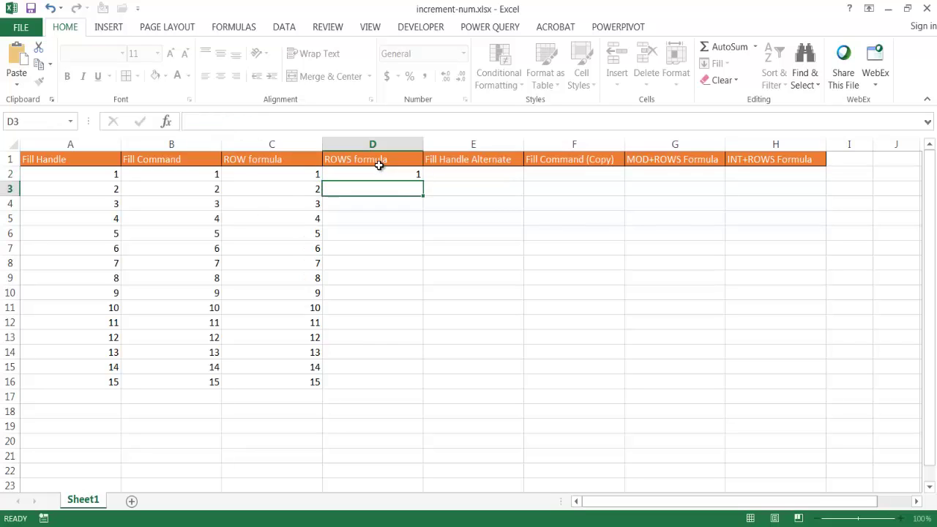
# Make the first reference in the D2 formula absolute so it reads =ROWS($D$2:D2).
pyautogui.click(383, 174)
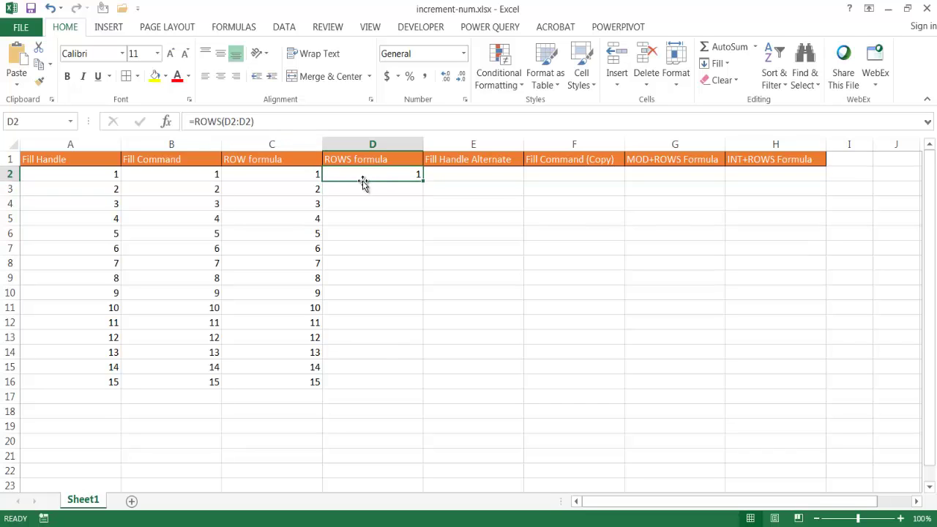
pyautogui.click(237, 122)
pyautogui.moveTo(232, 122); pyautogui.dragTo(226, 123)
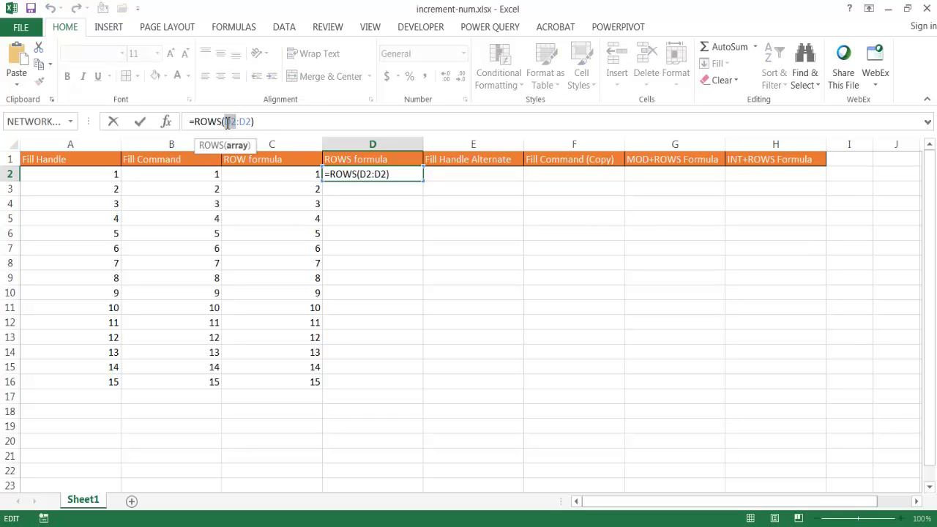
pyautogui.press('F4')
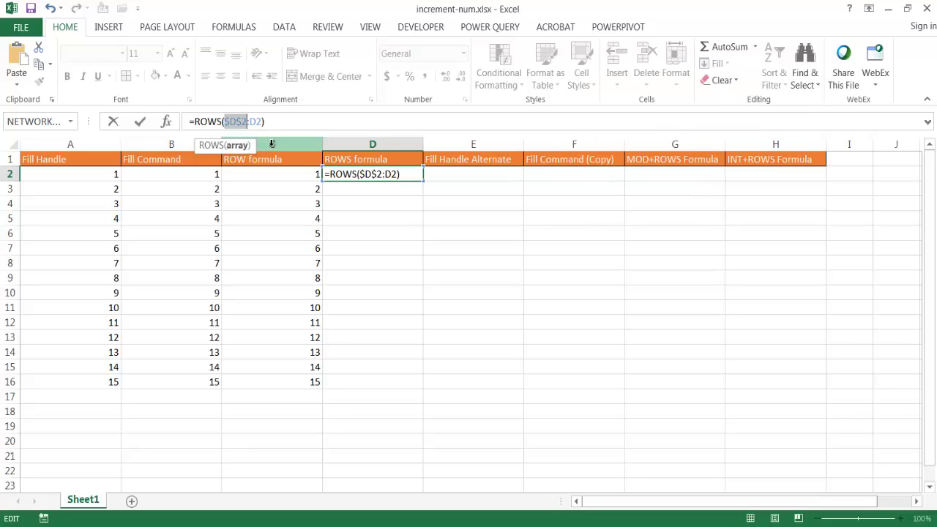
pyautogui.press('Return')
# Fill the ROWS formula from D2 into D3, check its reference there, and continue the fill down to D16.
pyautogui.click(359, 175)
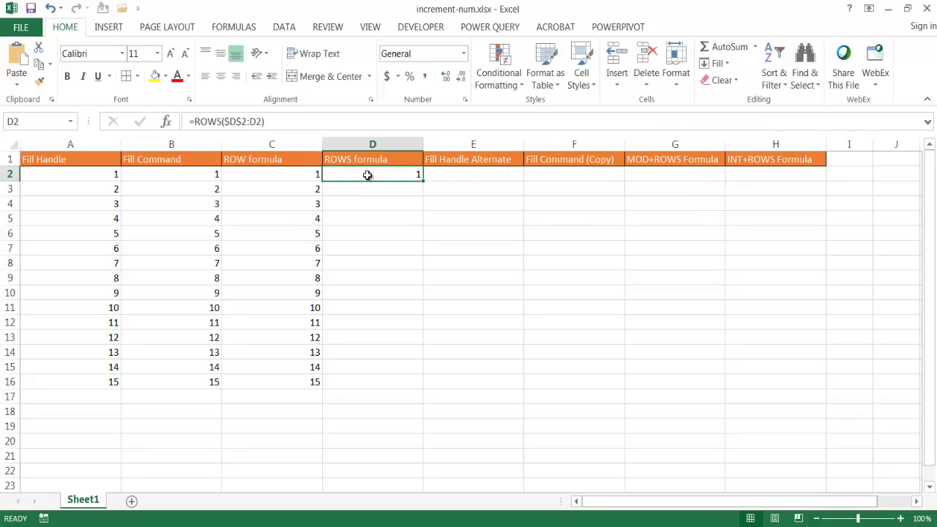
pyautogui.moveTo(423, 180); pyautogui.dragTo(425, 197)
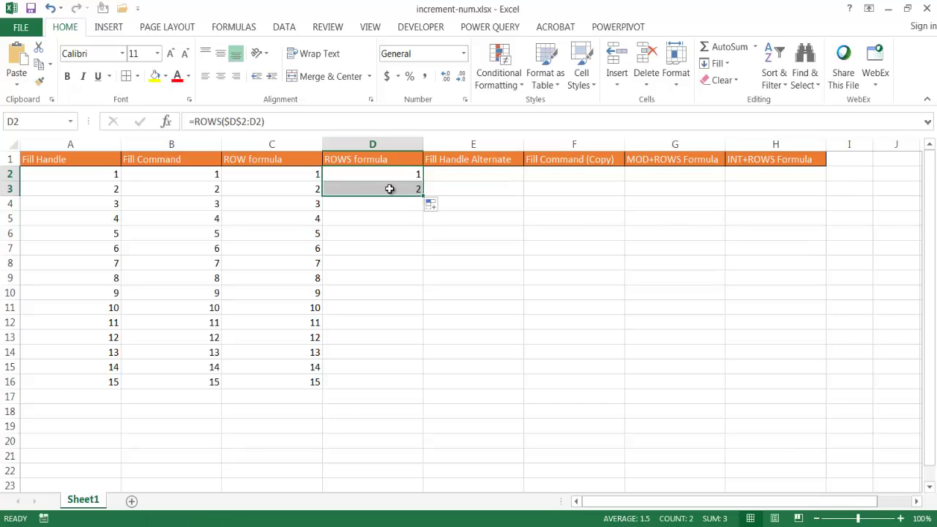
pyautogui.click(389, 189)
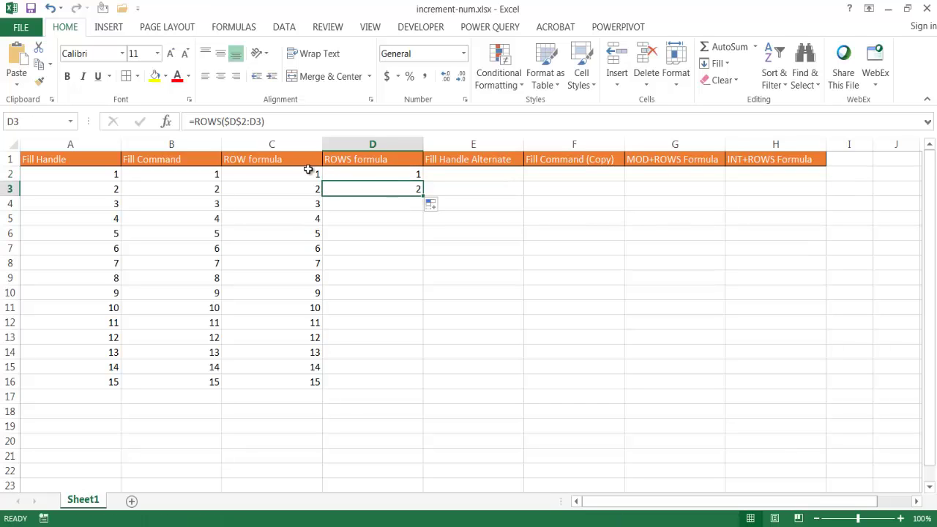
pyautogui.click(248, 122)
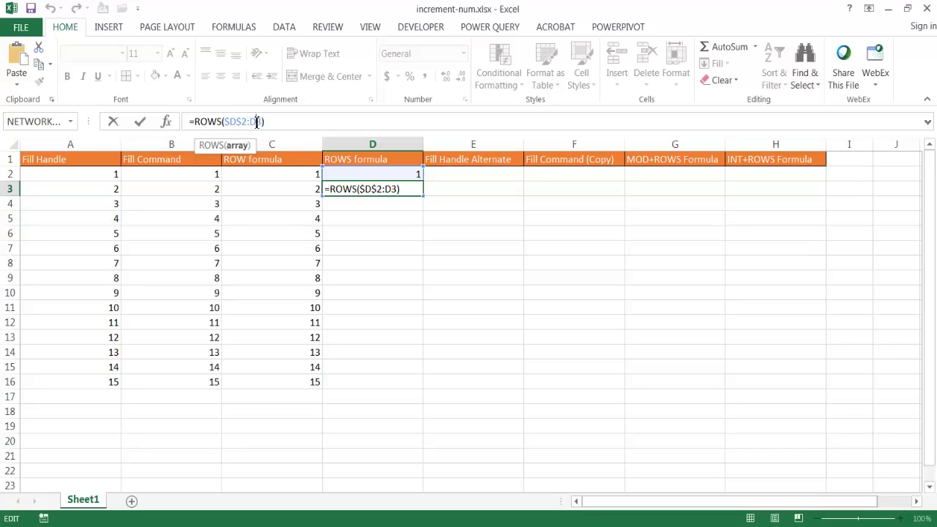
pyautogui.hotkey('ctrl', 'Return')
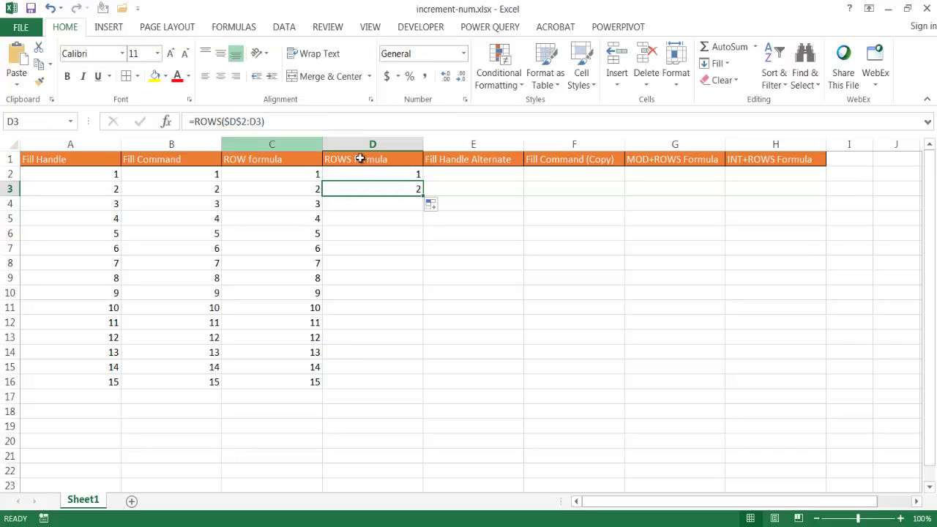
pyautogui.moveTo(423, 195); pyautogui.dragTo(410, 385)
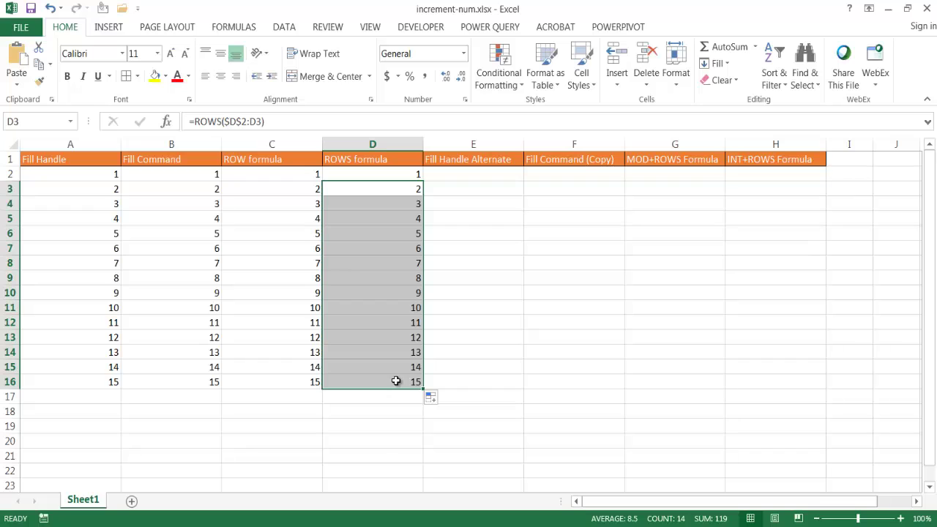
pyautogui.click(393, 380)
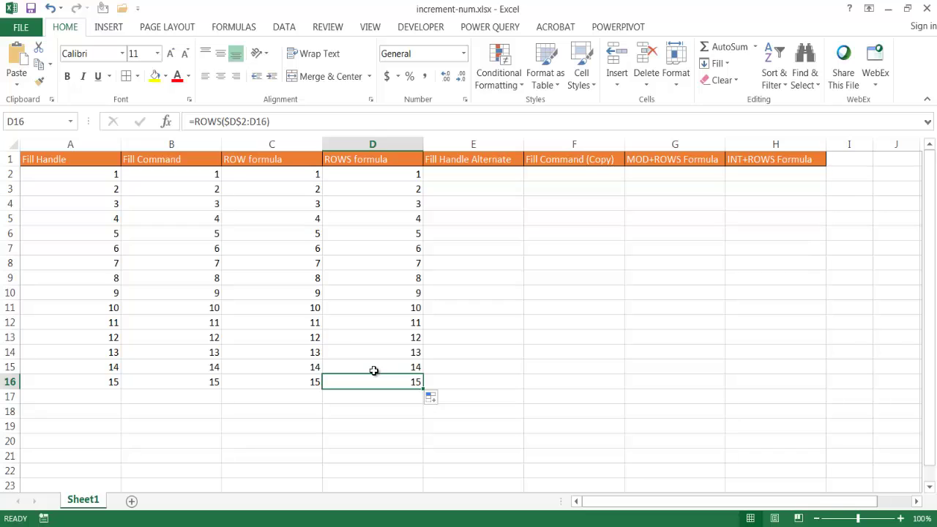
# Enter 1, 3 and 5 in cells E2 to E4 and extend the alternate-number series down to E16.
pyautogui.click(473, 173)
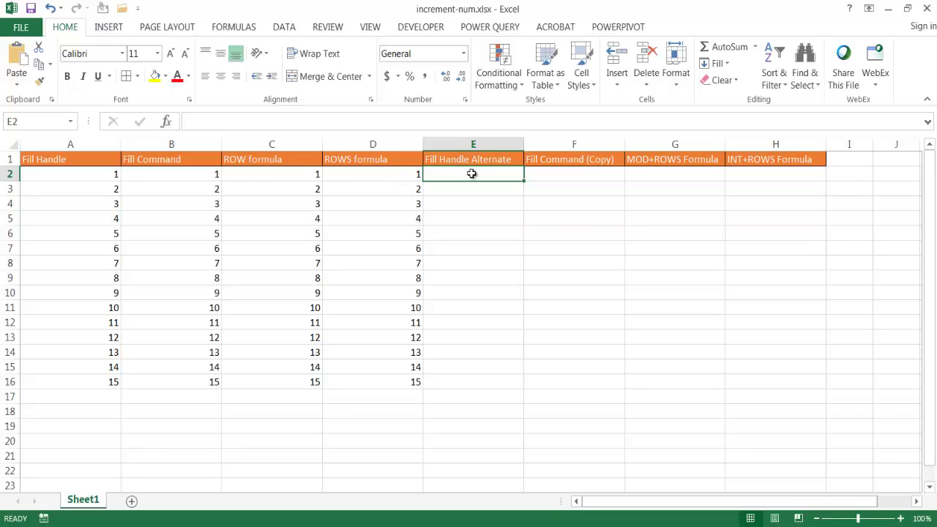
pyautogui.write('1')
pyautogui.press('Return')
pyautogui.write('3')
pyautogui.press('Return')
pyautogui.write('5')
pyautogui.press('Return')
pyautogui.moveTo(471, 173); pyautogui.dragTo(473, 205)
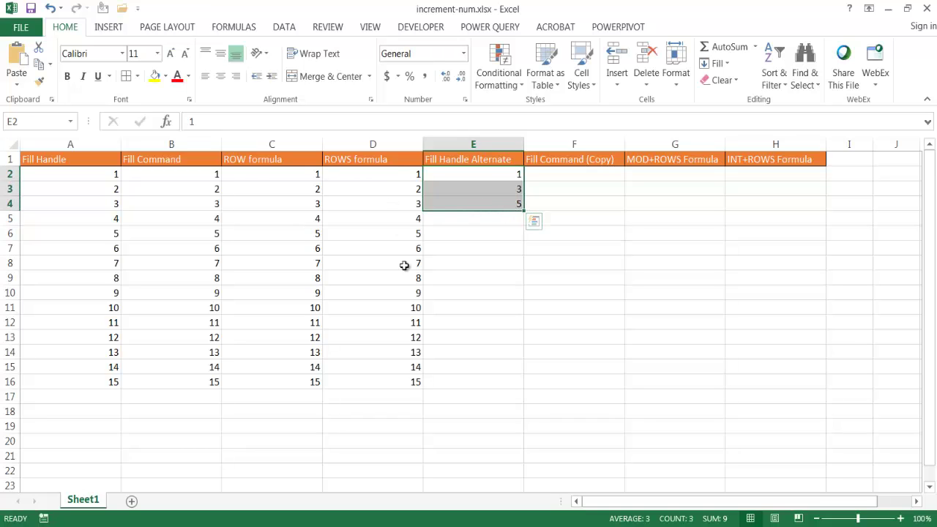
pyautogui.doubleClick(524, 210)
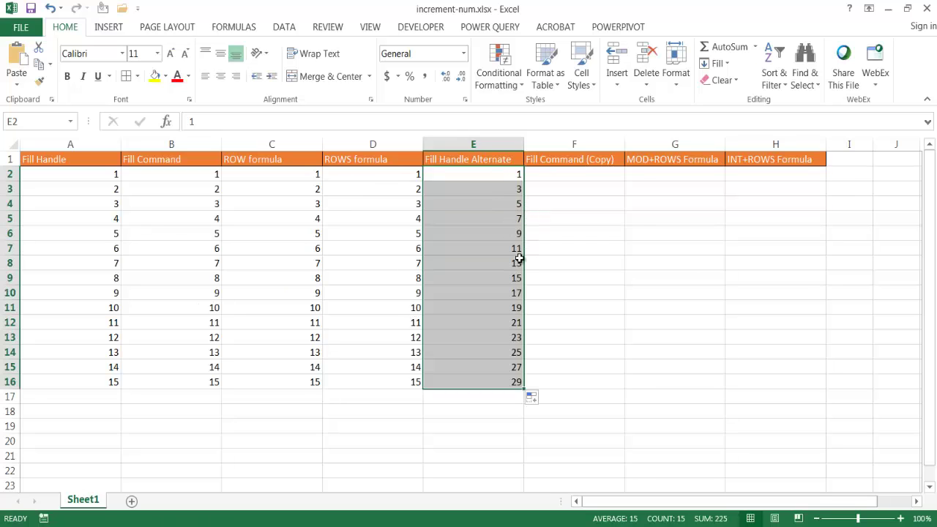
# Replace the starting values in cells E2 to E4 of the Fill Handle Alternate column with 2, 4 and 6.
pyautogui.click(501, 217)
pyautogui.click(500, 235)
pyautogui.click(495, 252)
pyautogui.click(493, 263)
pyautogui.click(490, 276)
pyautogui.click(500, 174)
pyautogui.write('2')
pyautogui.press('Return')
pyautogui.write('4')
pyautogui.press('Return')
pyautogui.write('6')
pyautogui.press('Return')
# Extend the even-number series from E2:E4 down to E16 and check the filled cells.
pyautogui.moveTo(499, 174); pyautogui.dragTo(498, 196)
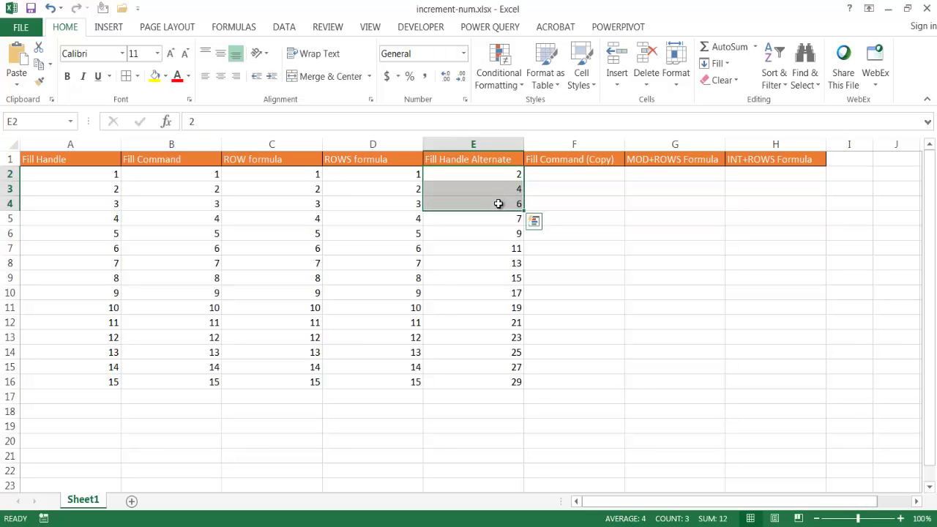
pyautogui.doubleClick(523, 197)
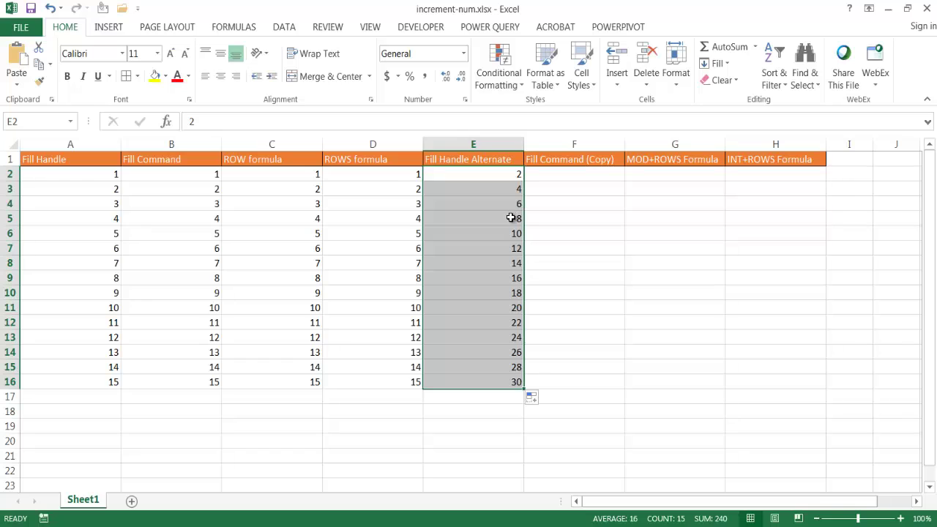
pyautogui.click(512, 218)
pyautogui.click(483, 233)
pyautogui.click(500, 277)
pyautogui.click(500, 381)
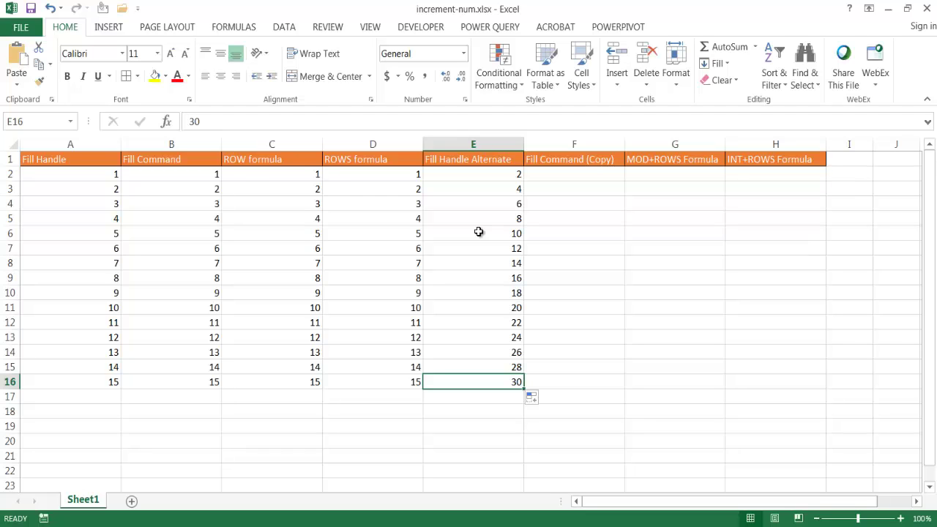
# Enter 1, 2 and 3 in cells F2 to F4 of the Fill Command (Copy) column.
pyautogui.click(592, 175)
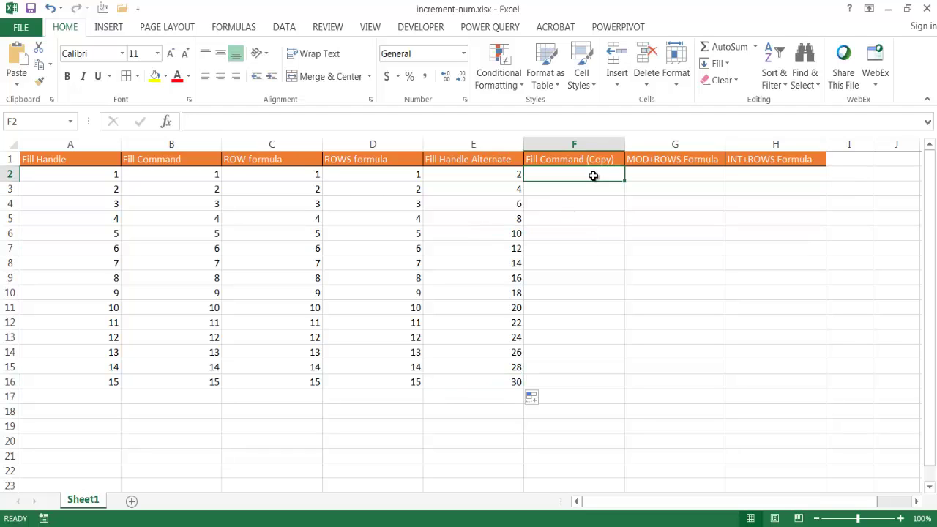
pyautogui.write('1')
pyautogui.press('Return')
pyautogui.write('2')
pyautogui.press('Return')
pyautogui.write('3')
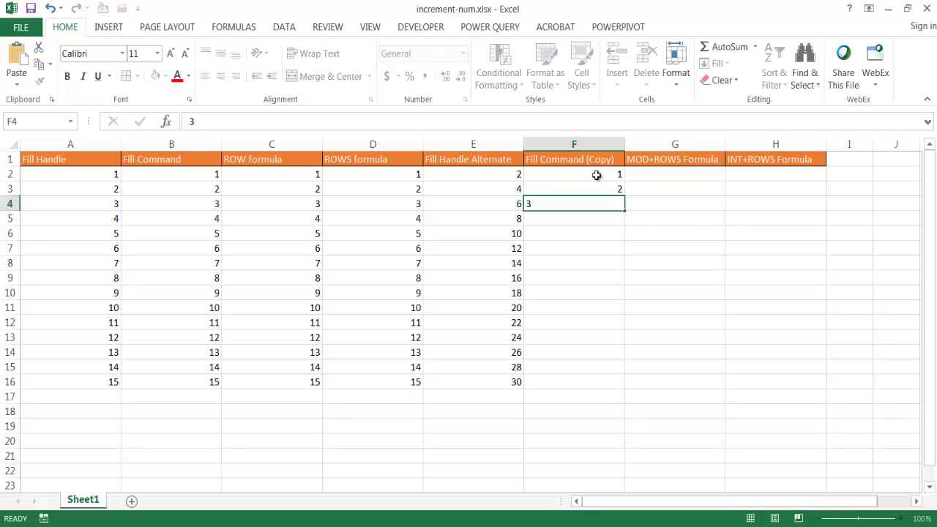
pyautogui.press('Return')
# Fill F2:F4 down to F16 with the Copy Cells option so the 1, 2, 3 pattern repeats.
pyautogui.moveTo(596, 176); pyautogui.dragTo(599, 391)
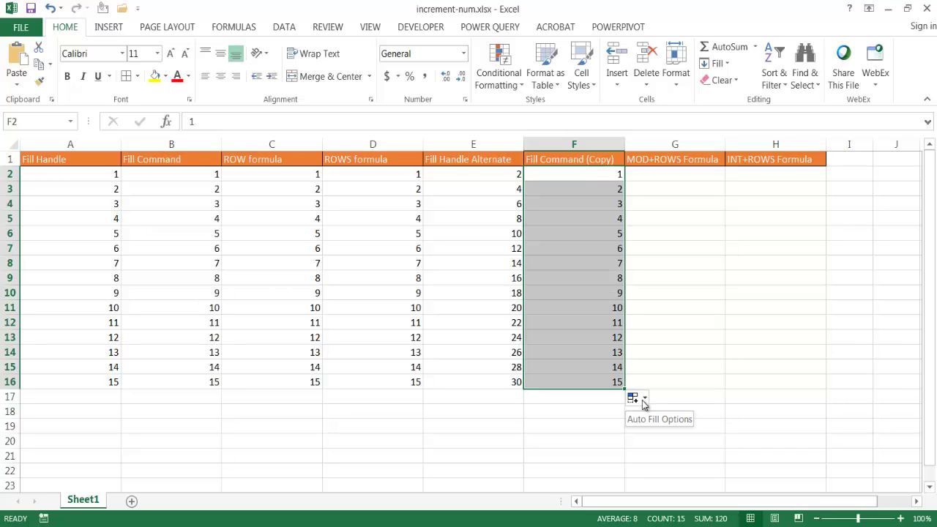
pyautogui.click(644, 399)
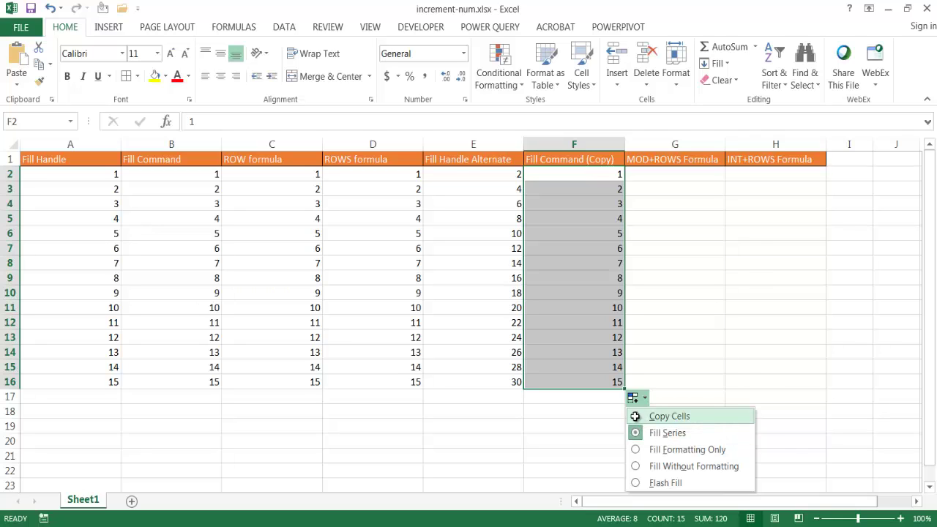
pyautogui.click(635, 416)
pyautogui.click(597, 177)
pyautogui.moveTo(598, 194); pyautogui.dragTo(593, 246)
pyautogui.click(705, 285)
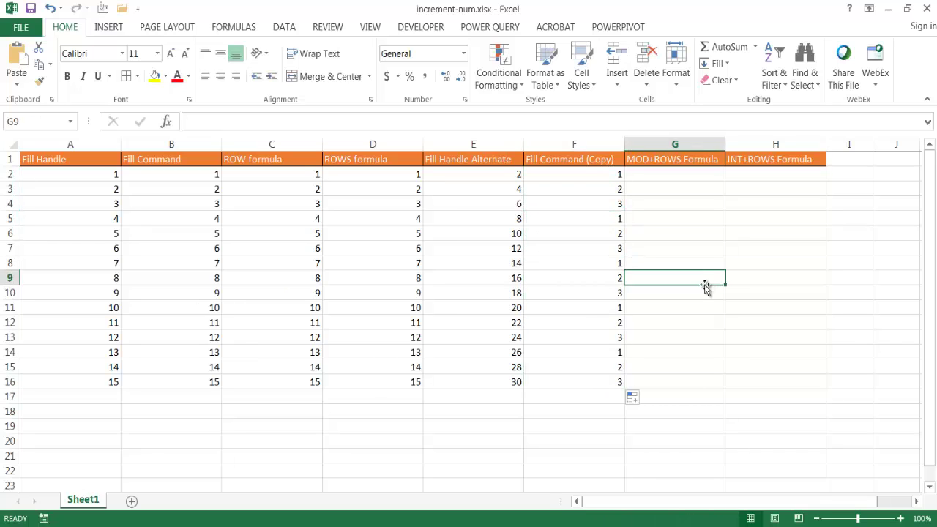
# Enter the formula =ROWS($G$2:G2) in cell G2 of the MOD+ROWS Formula column.
pyautogui.press('Up')
pyautogui.press('Up')
pyautogui.press('Up')
pyautogui.press('Up')
pyautogui.press('Up')
pyautogui.press('Up')
pyautogui.press('Up')
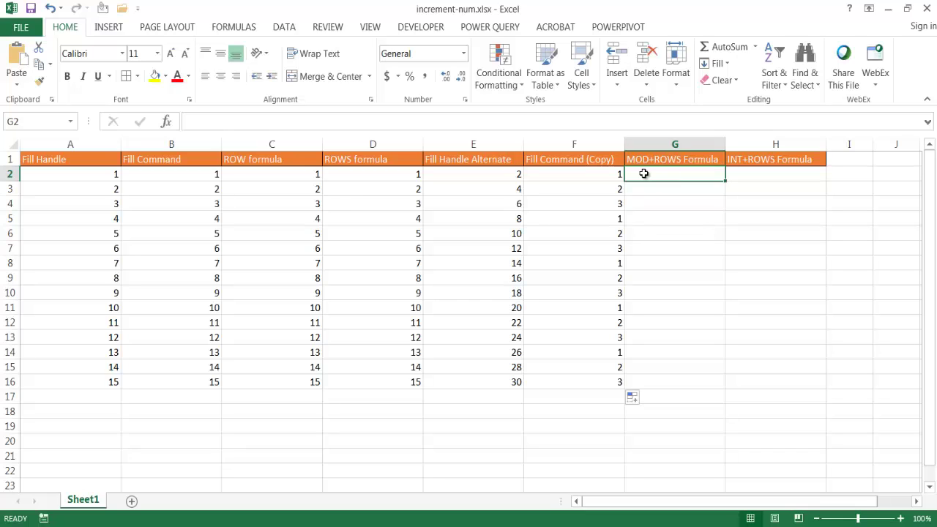
pyautogui.write('=')
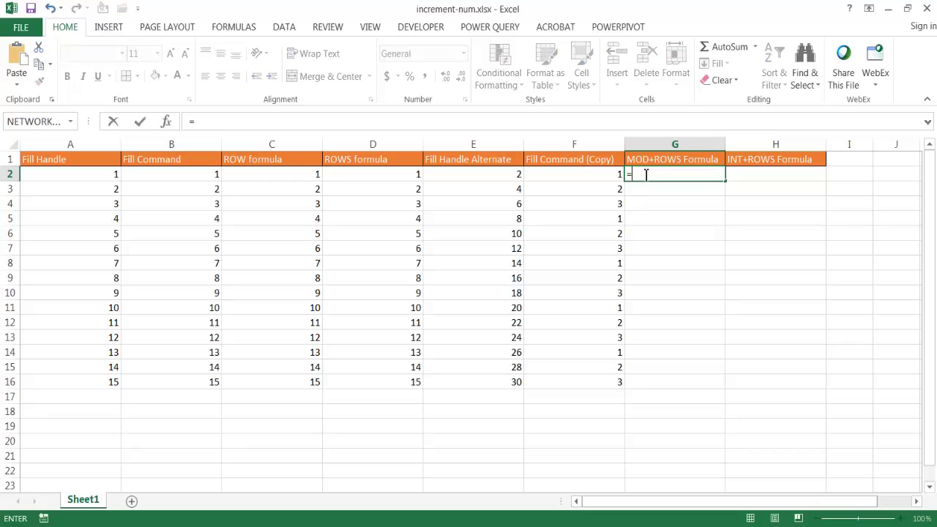
pyautogui.write('rows')
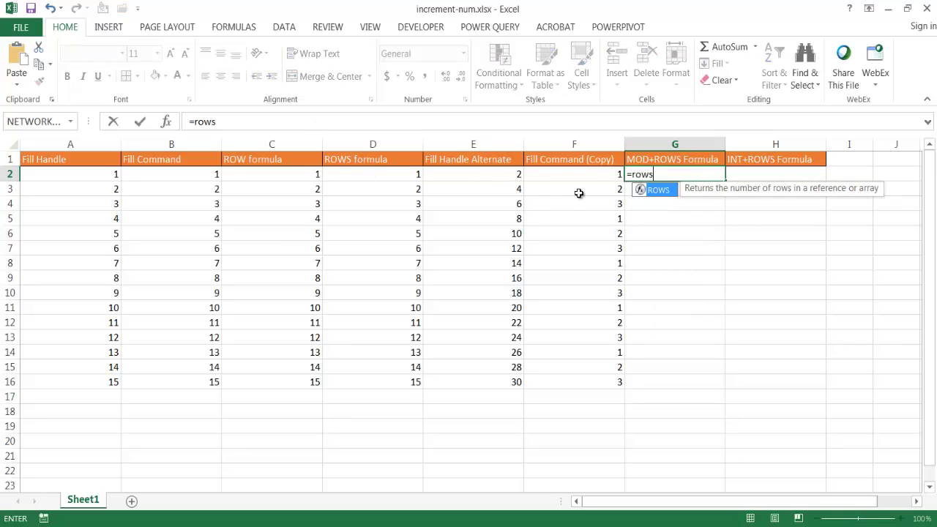
pyautogui.write('(')
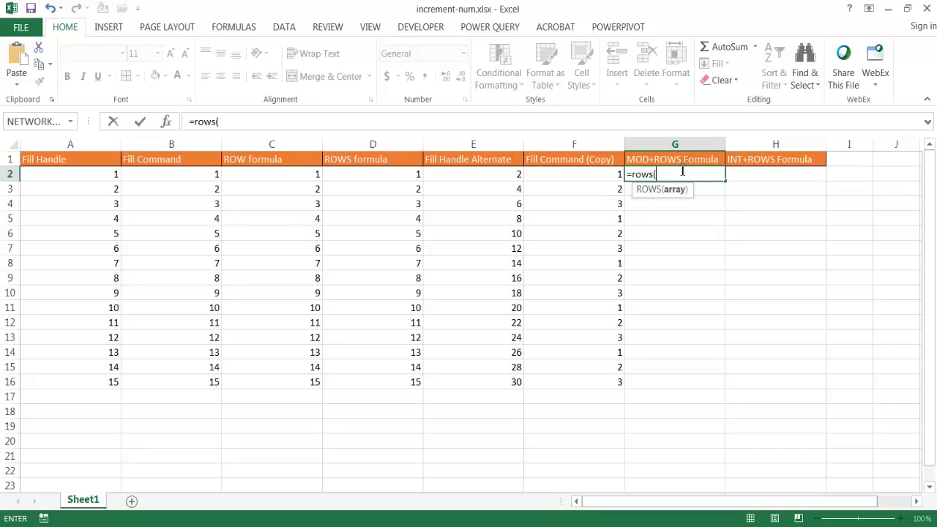
pyautogui.write('g2:g2')
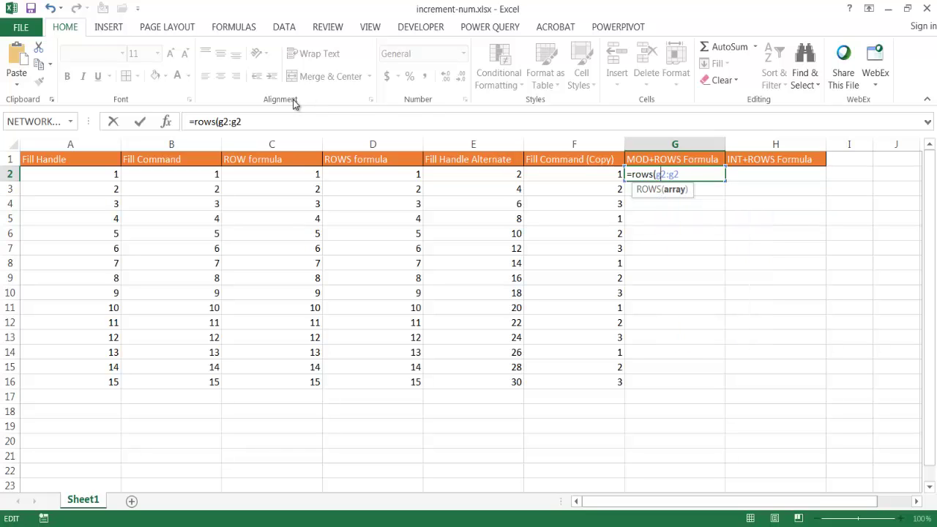
pyautogui.press('F4')
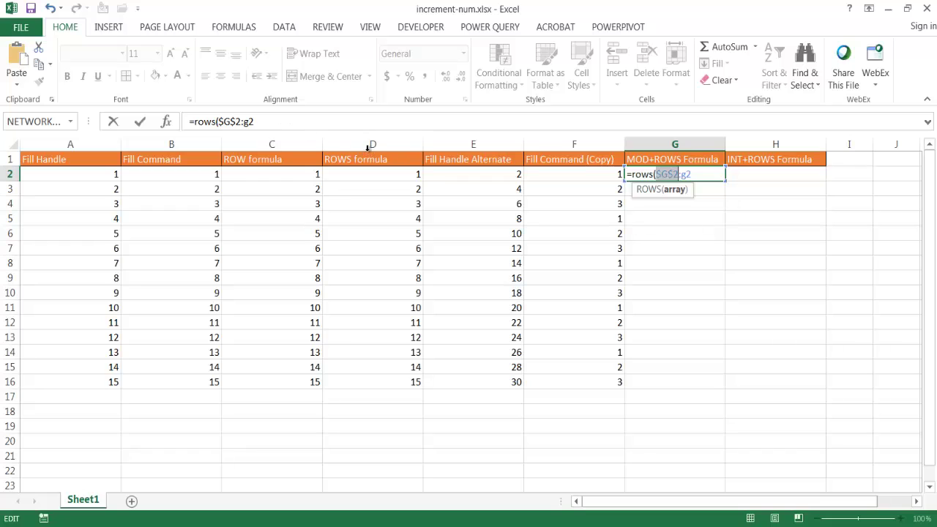
pyautogui.click(284, 119)
pyautogui.write(')')
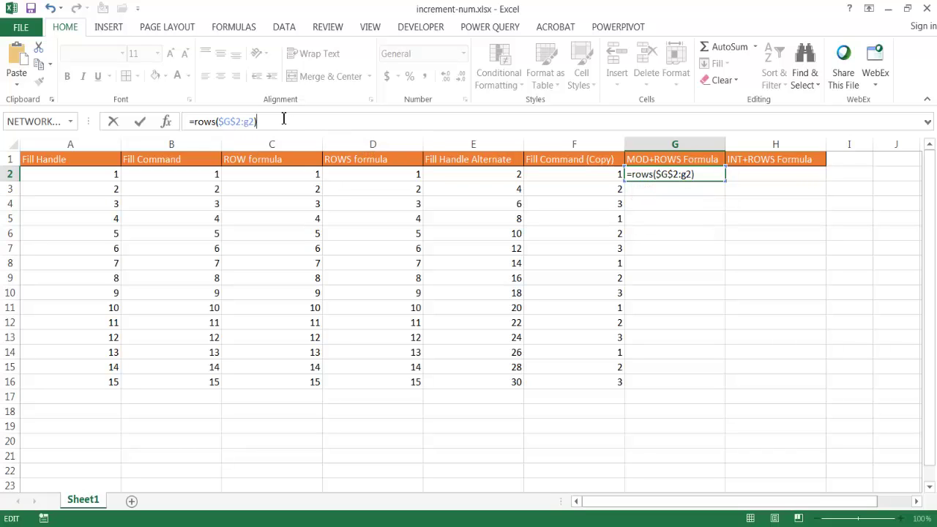
pyautogui.press('Return')
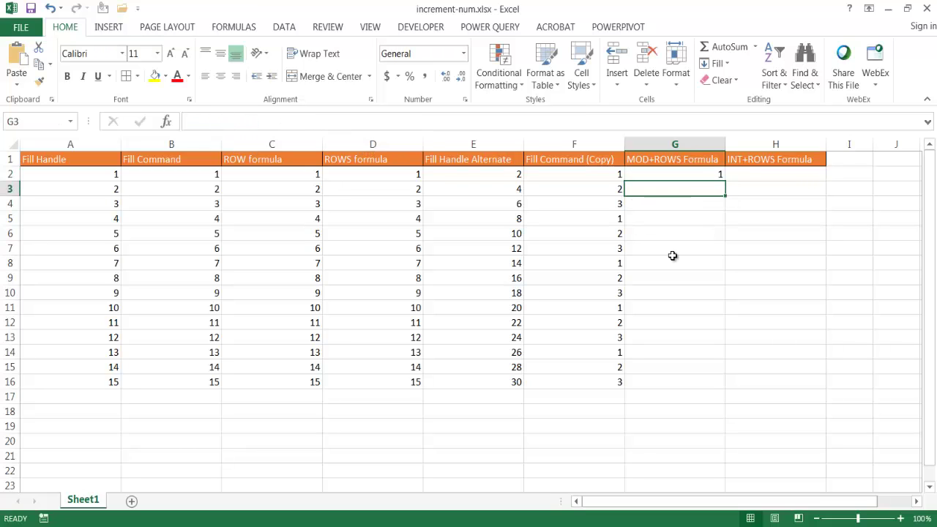
# Fill the ROWS formula from G2 down to G16 and compare it with the repeating pattern in column F.
pyautogui.click(676, 174)
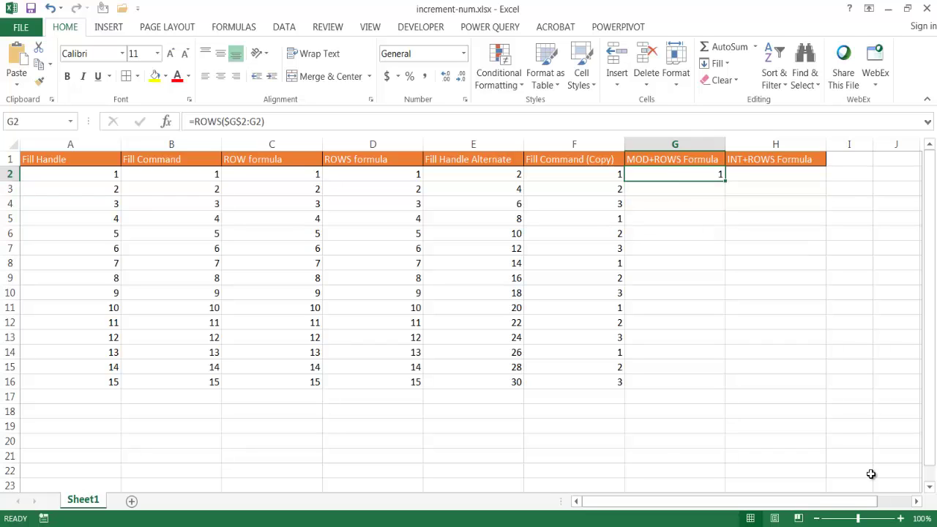
pyautogui.doubleClick(725, 182)
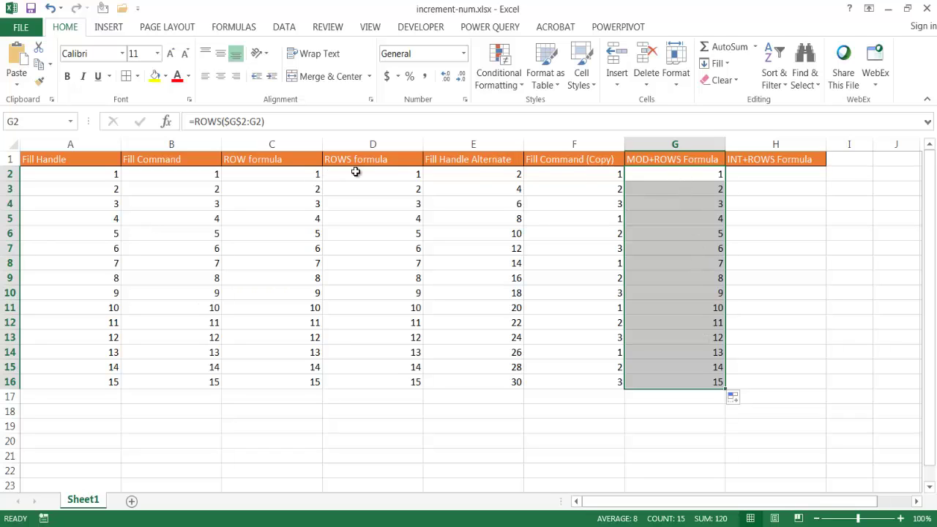
pyautogui.moveTo(615, 180); pyautogui.dragTo(596, 246)
# Wrap the G2 formula in MOD with divisor 3 so it reads =MOD(ROWS($G$2:G2),3).
pyautogui.click(696, 178)
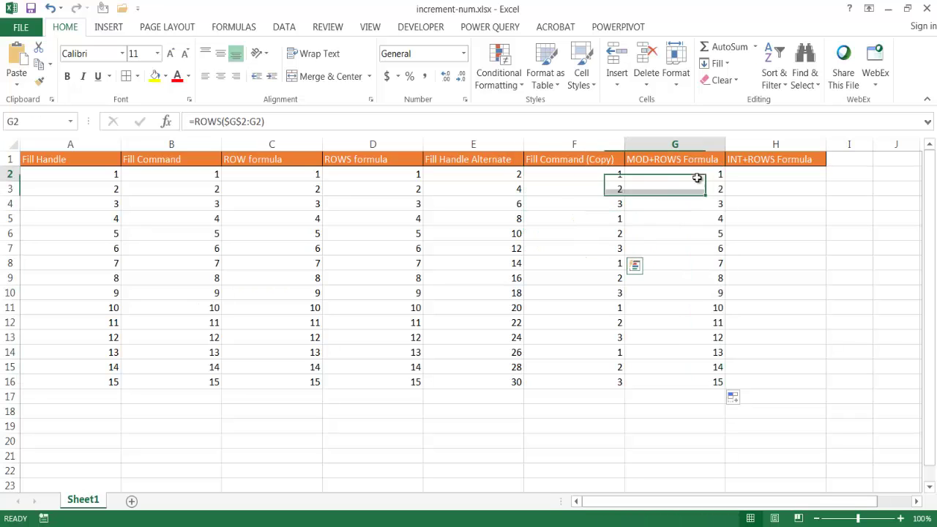
pyautogui.click(196, 121)
pyautogui.write('mod')
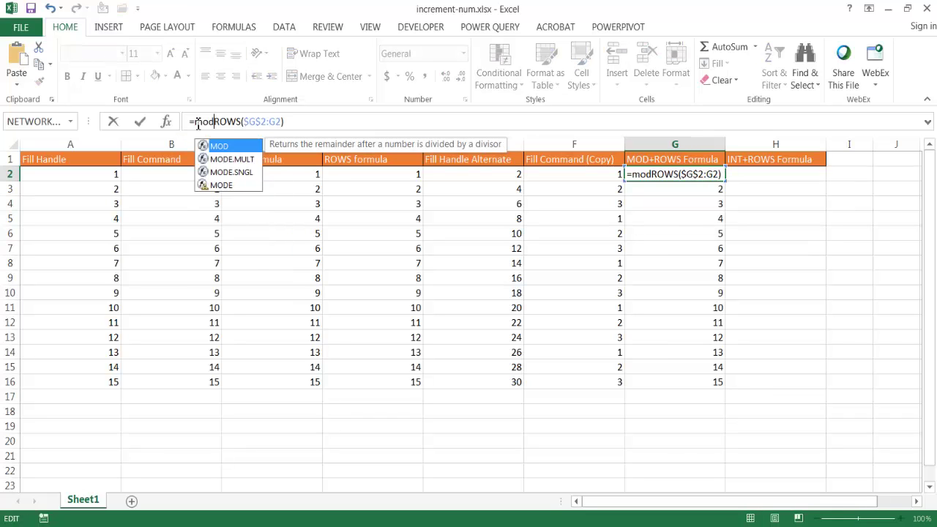
pyautogui.press('Tab')
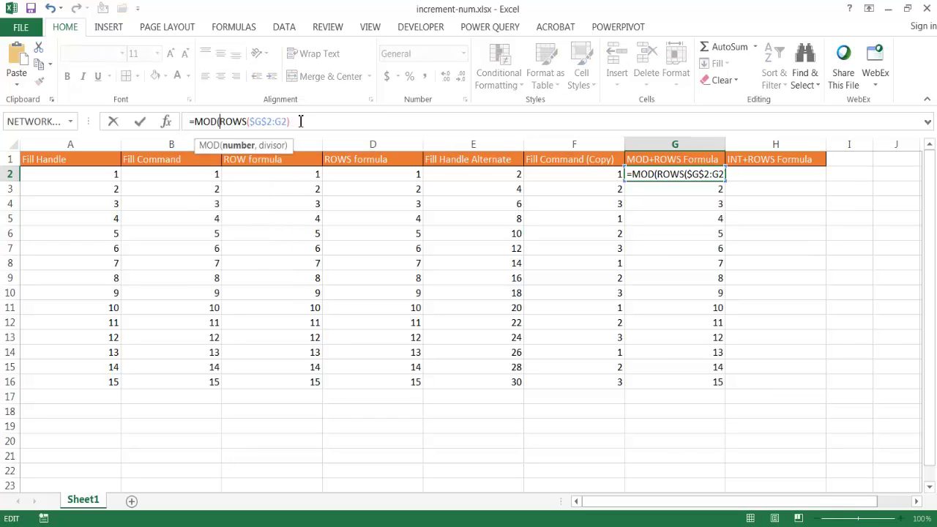
pyautogui.write(',3')
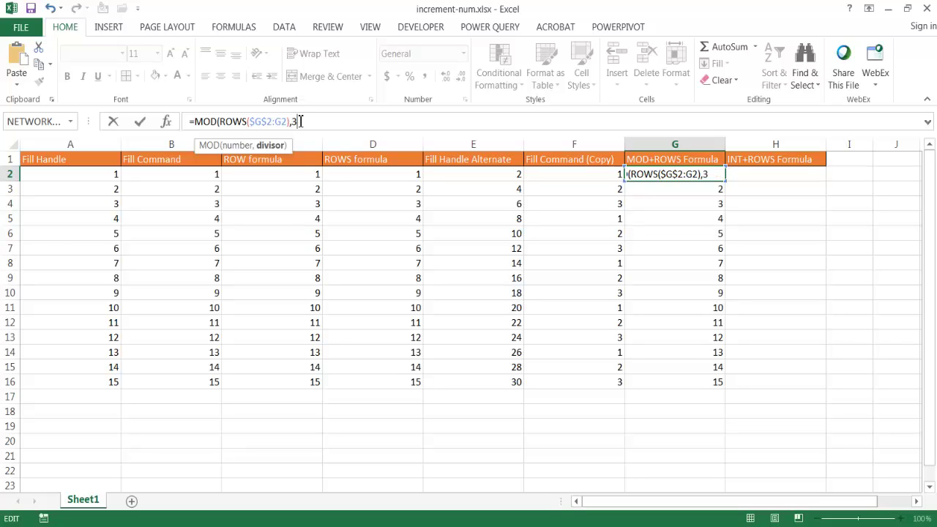
pyautogui.write(')')
pyautogui.press('Return')
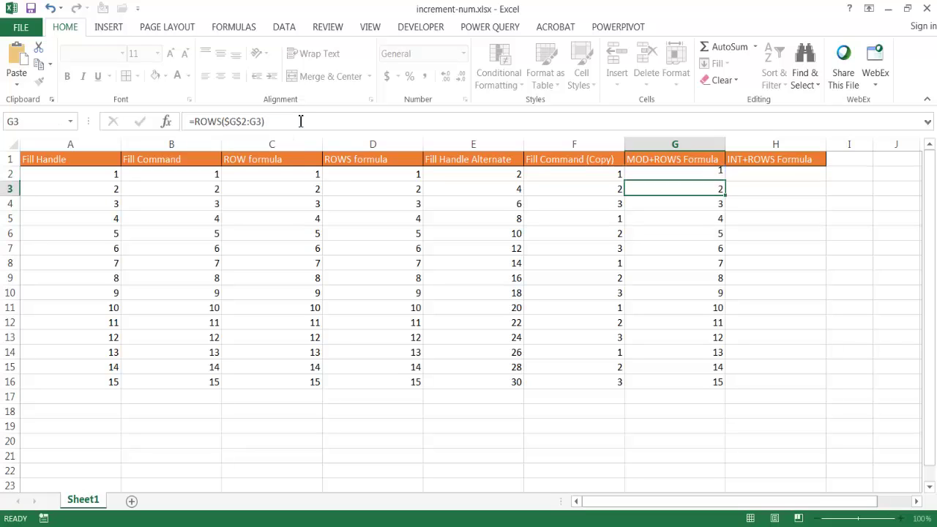
# Fill the MOD formula from G2 down to G16 and compare rows 2 to 4 with the Fill Command (Copy) column.
pyautogui.click(698, 173)
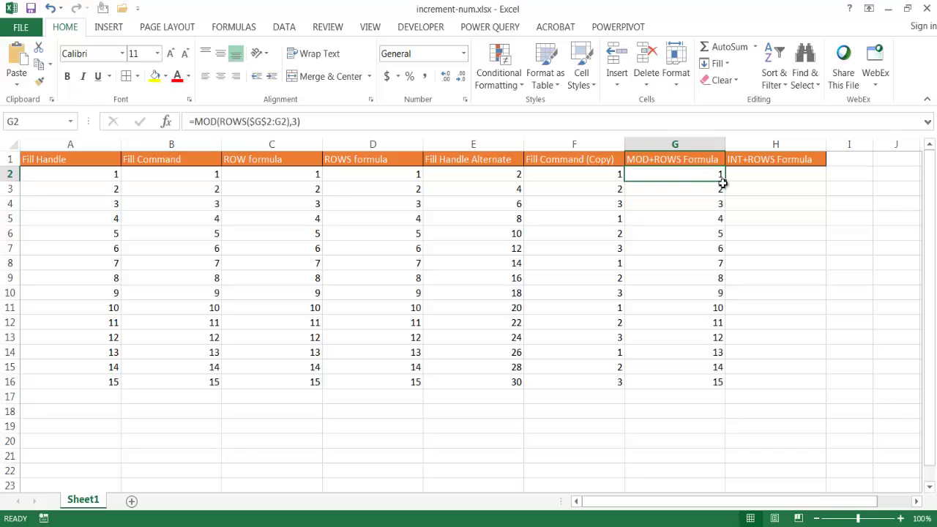
pyautogui.doubleClick(725, 182)
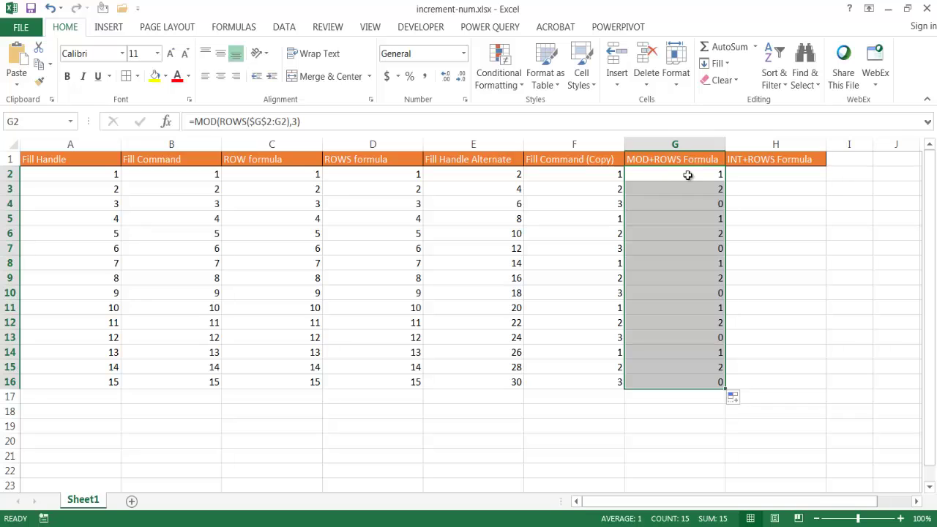
pyautogui.click(610, 179)
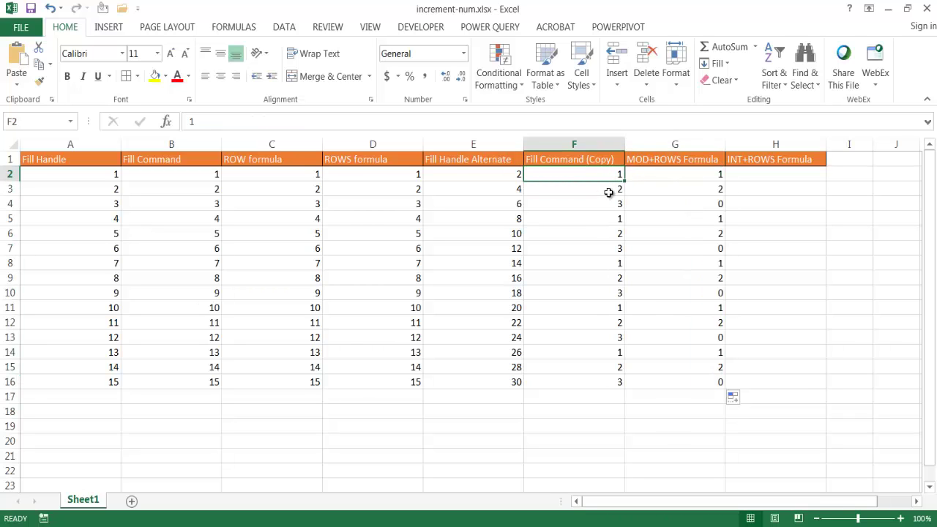
pyautogui.click(699, 180)
pyautogui.click(599, 193)
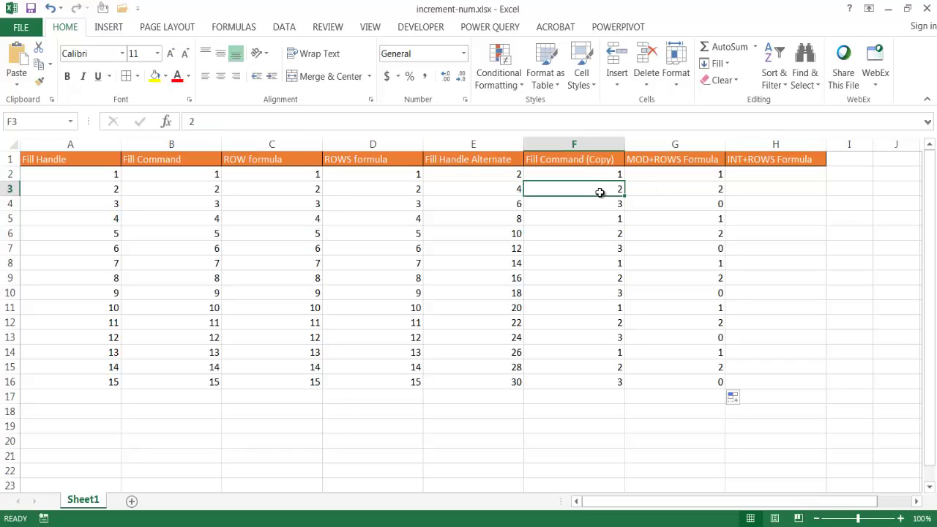
pyautogui.click(659, 190)
pyautogui.click(601, 203)
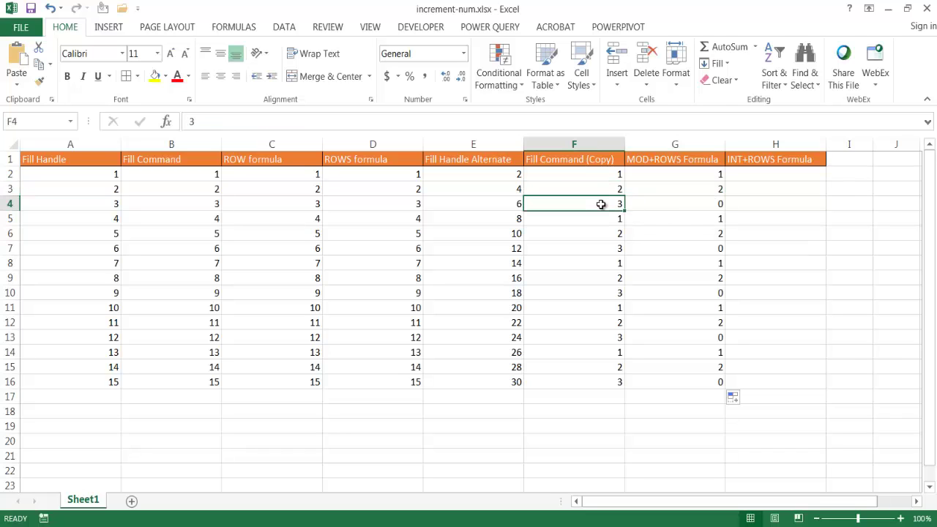
pyautogui.click(665, 202)
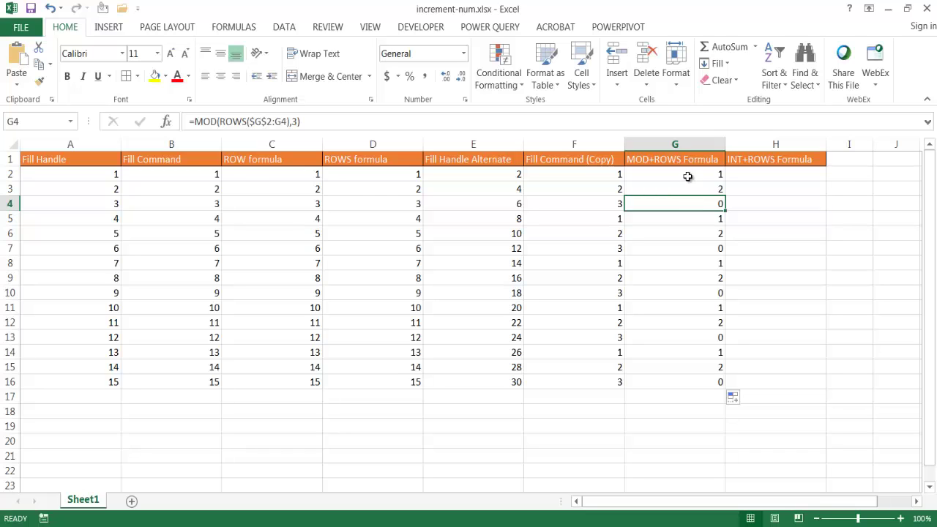
# Subtract 1 from the ROWS result in G2 so the formula reads =MOD(ROWS($G$2:G2)-1,3).
pyautogui.click(681, 176)
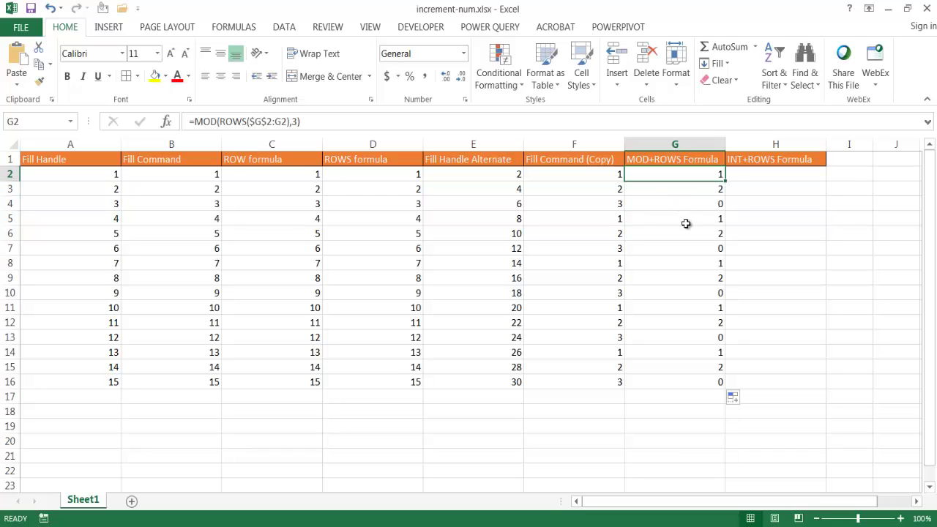
pyautogui.press('F2')
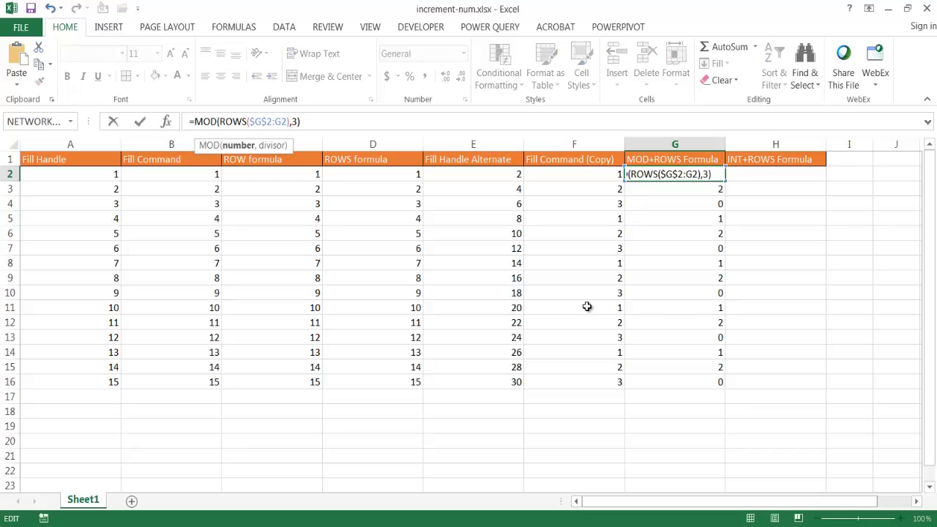
pyautogui.write('-1')
pyautogui.press('Return')
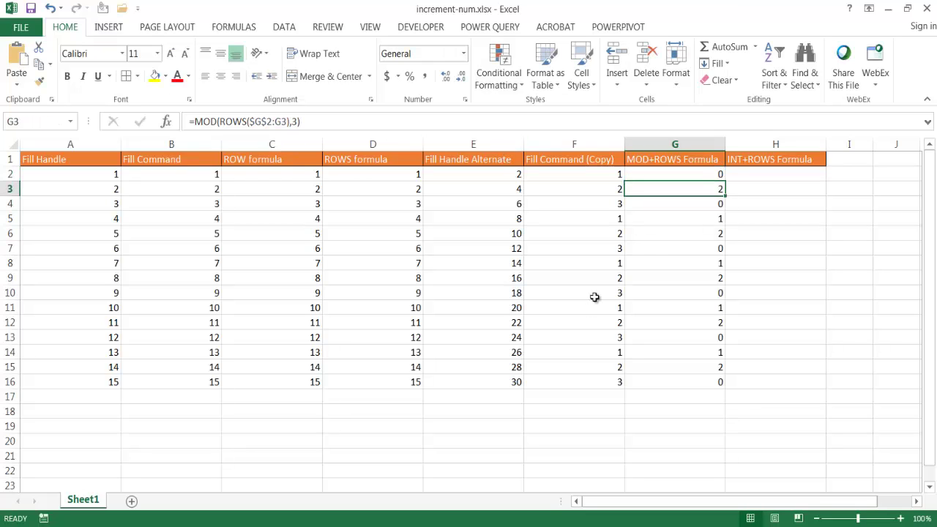
# Fill the adjusted MOD formula from G2 down to G16 and reselect G2.
pyautogui.click(692, 173)
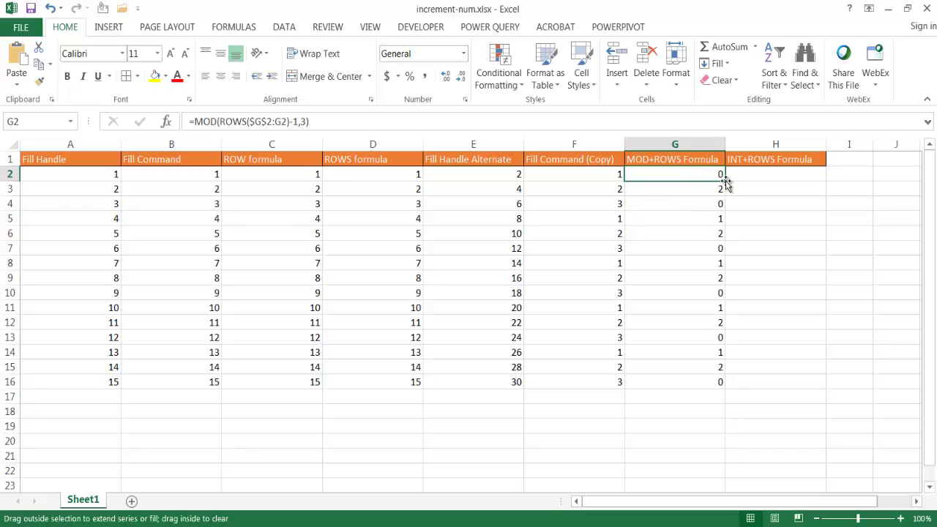
pyautogui.doubleClick(724, 180)
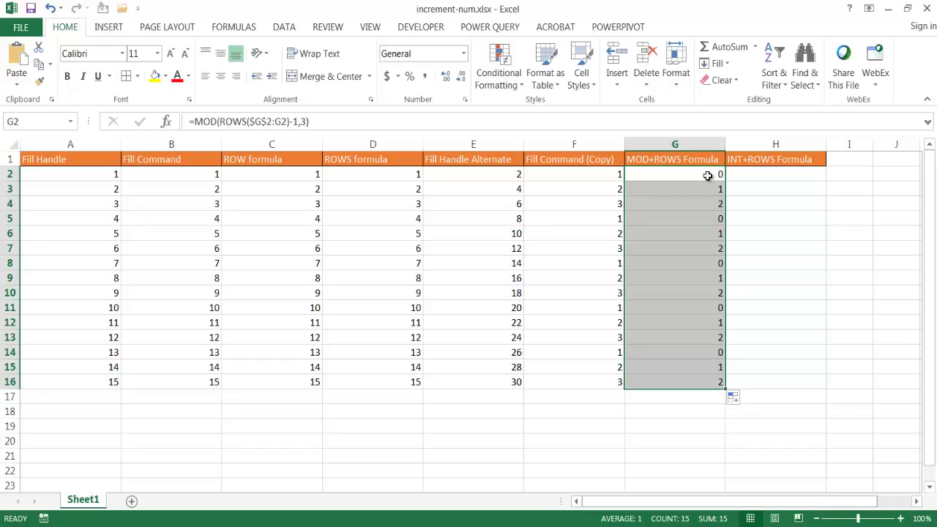
pyautogui.click(706, 175)
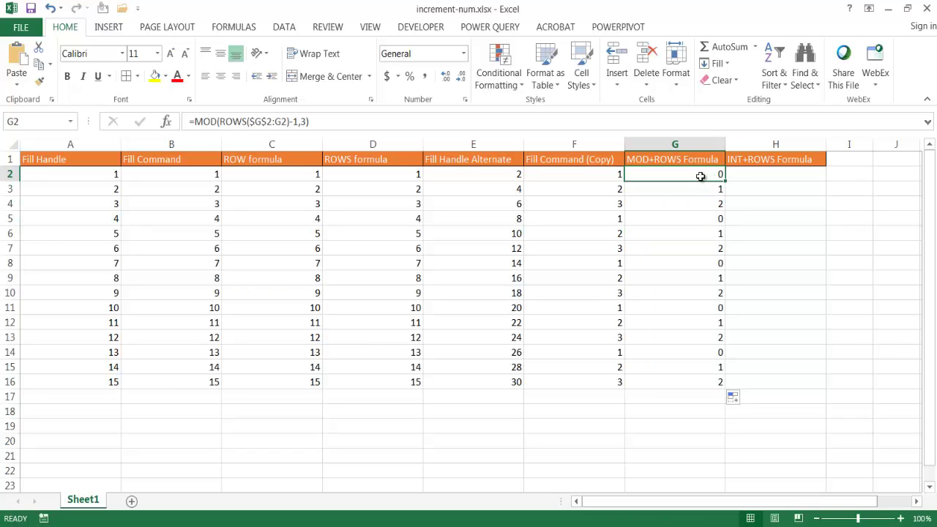
# Add 1 to the MOD result in G2 so the formula reads =MOD(ROWS($G$2:G2)-1,3)+1.
pyautogui.click(690, 190)
pyautogui.click(690, 203)
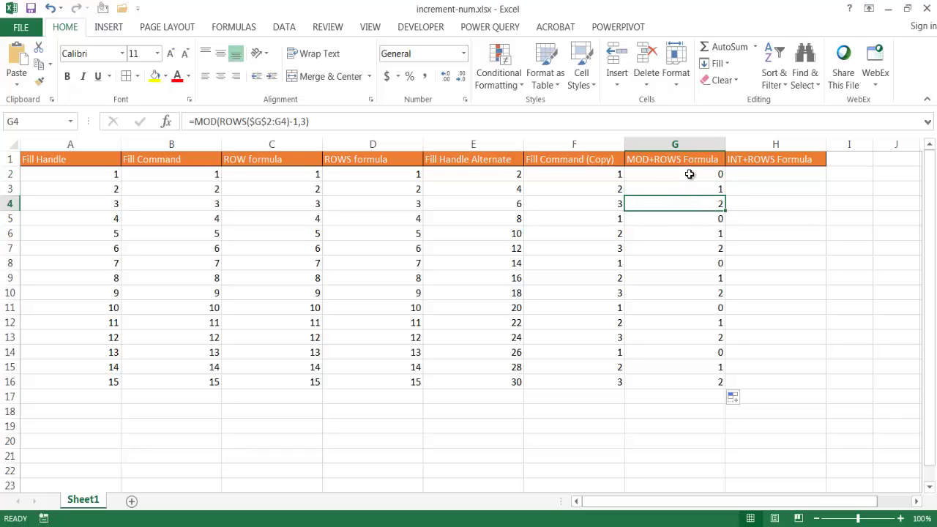
pyautogui.click(330, 124)
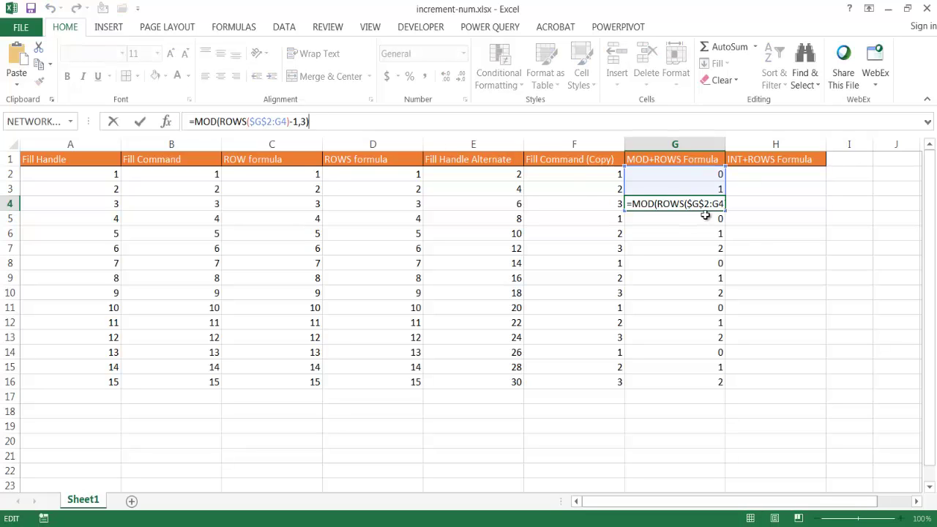
pyautogui.press('Escape')
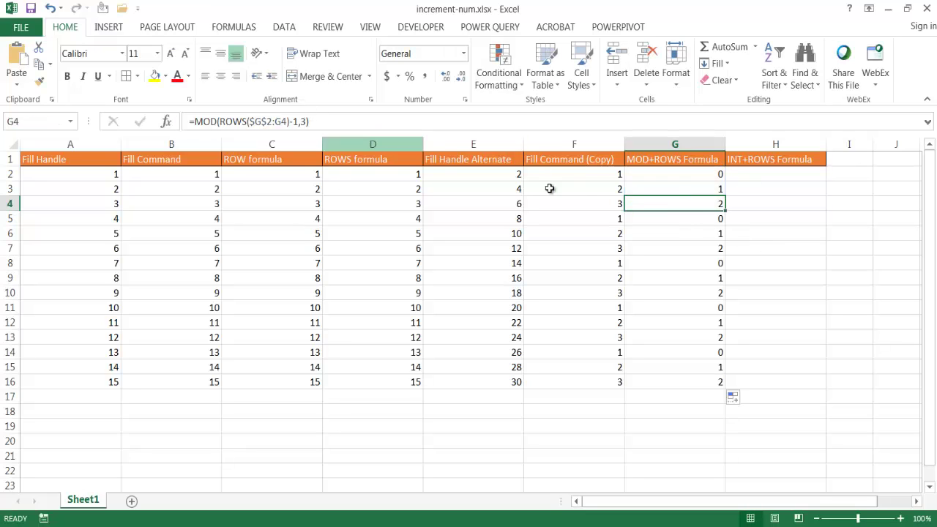
pyautogui.click(668, 175)
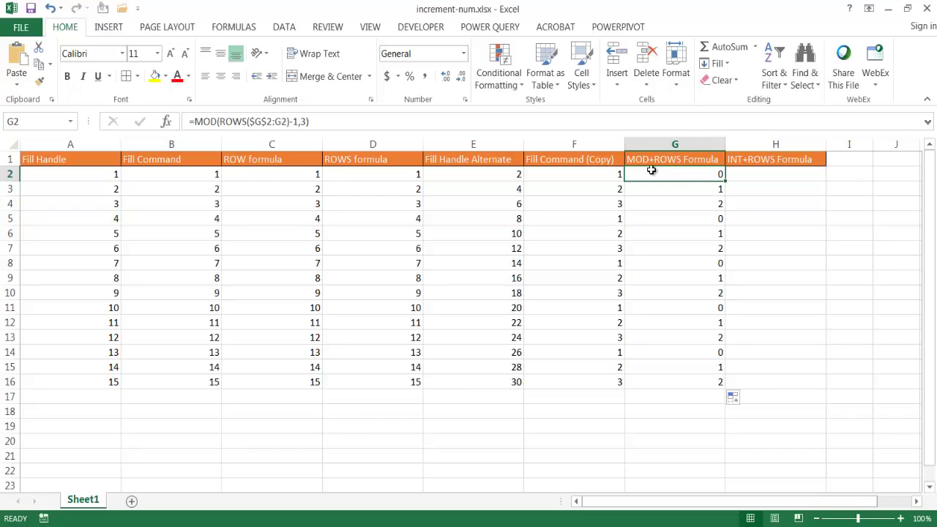
pyautogui.click(317, 121)
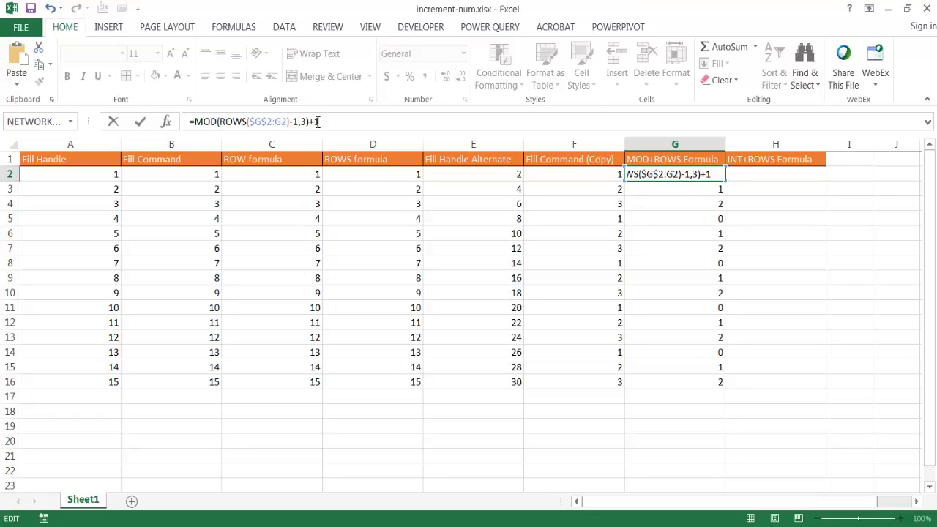
pyautogui.press('Return')
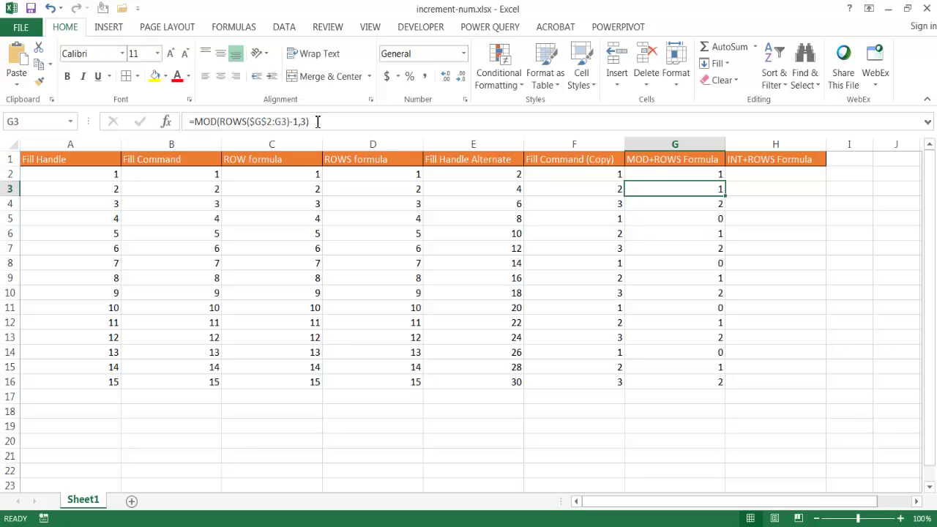
# Fill the updated MOD formula from G2 down to G16 and check the repeating pattern in G2 to G7.
pyautogui.click(650, 174)
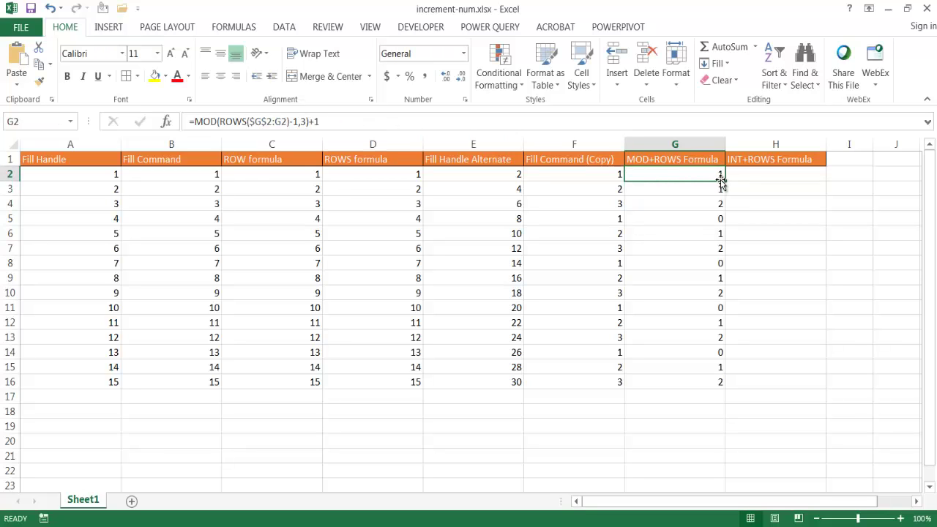
pyautogui.doubleClick(724, 181)
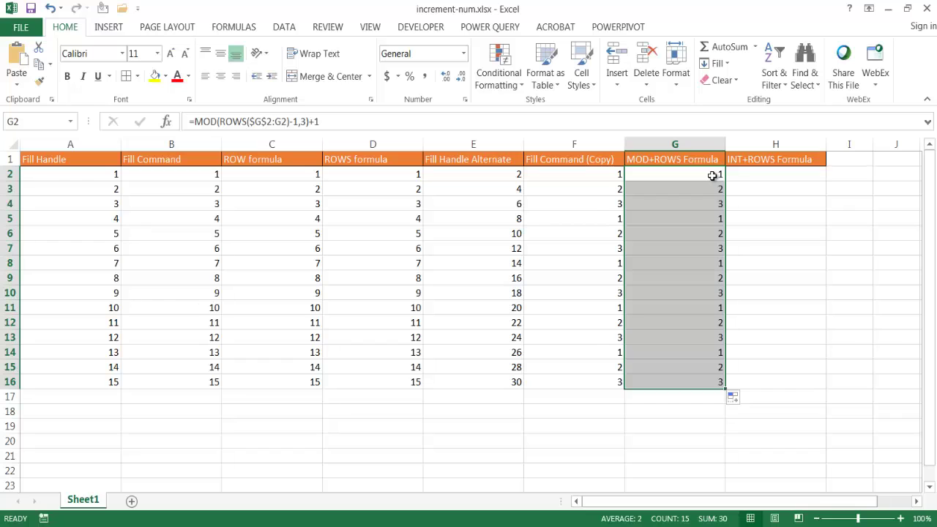
pyautogui.click(712, 175)
pyautogui.click(705, 188)
pyautogui.click(696, 205)
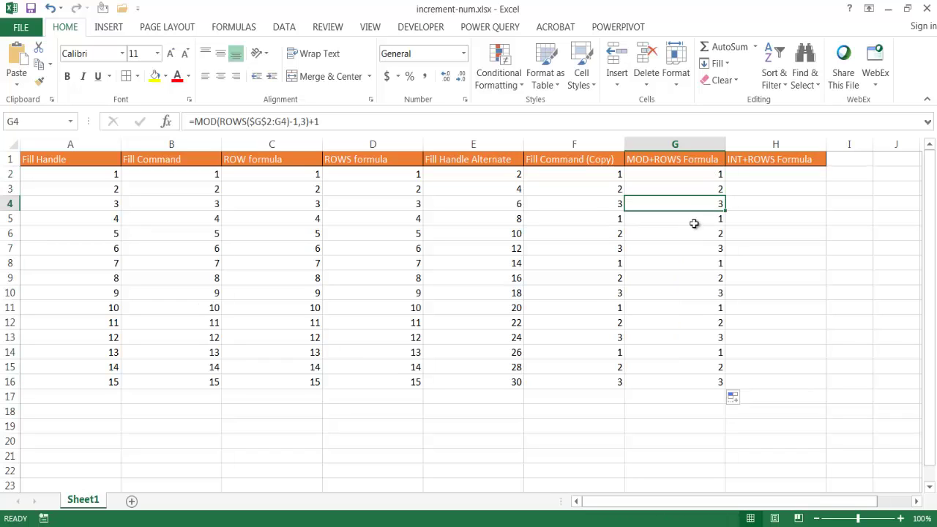
pyautogui.click(693, 235)
pyautogui.click(691, 250)
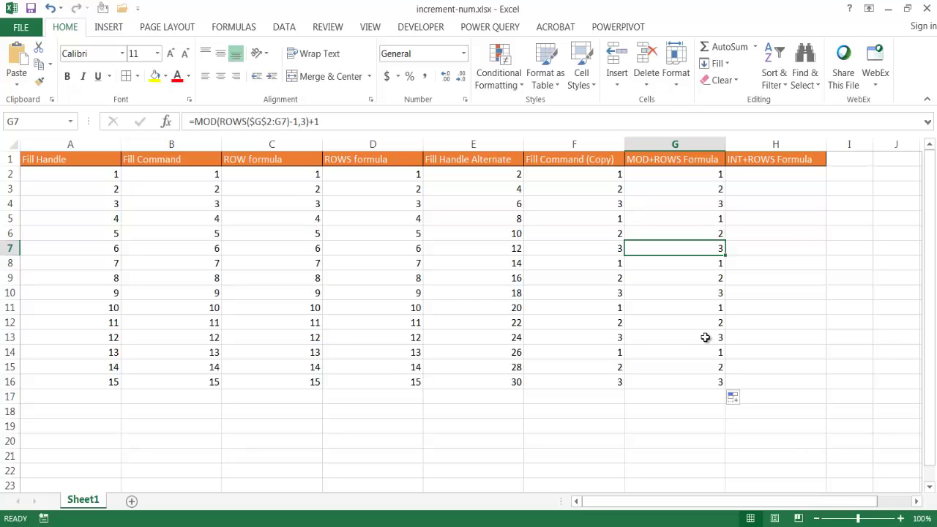
pyautogui.press('Up')
pyautogui.press('Up')
pyautogui.press('Up')
pyautogui.press('Up')
pyautogui.press('Up')
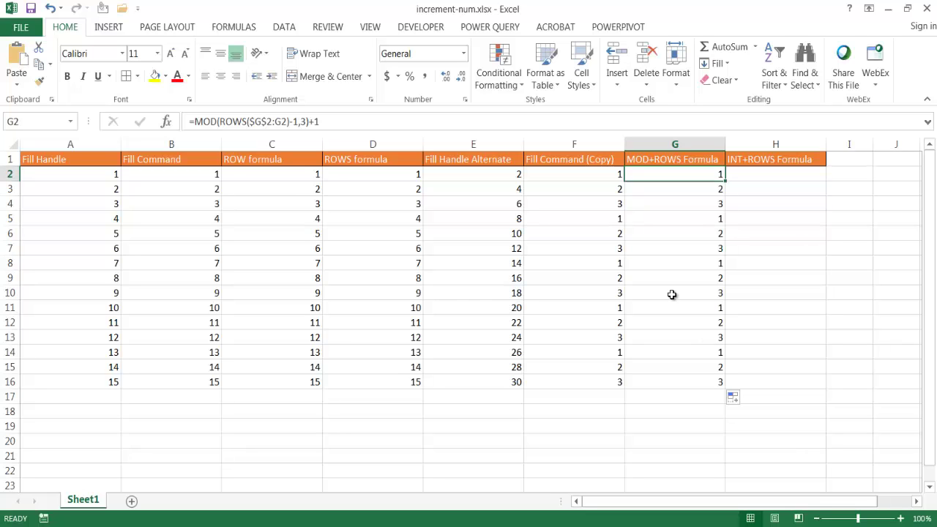
# Enter the values 1, 1, 1, 2, 2, 2 in cells H2 to H7 of the INT+ROWS Formula column.
pyautogui.click(780, 172)
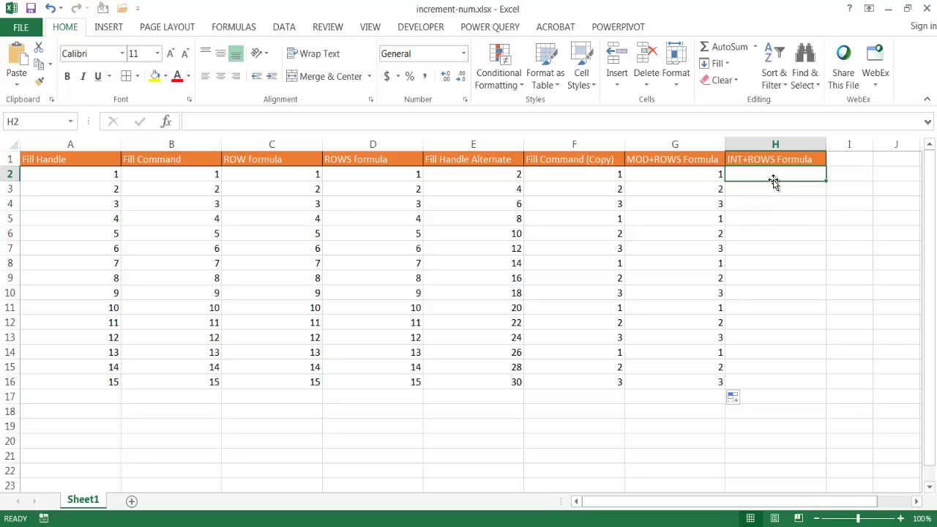
pyautogui.write('1')
pyautogui.press('Return')
pyautogui.write('1')
pyautogui.press('Return')
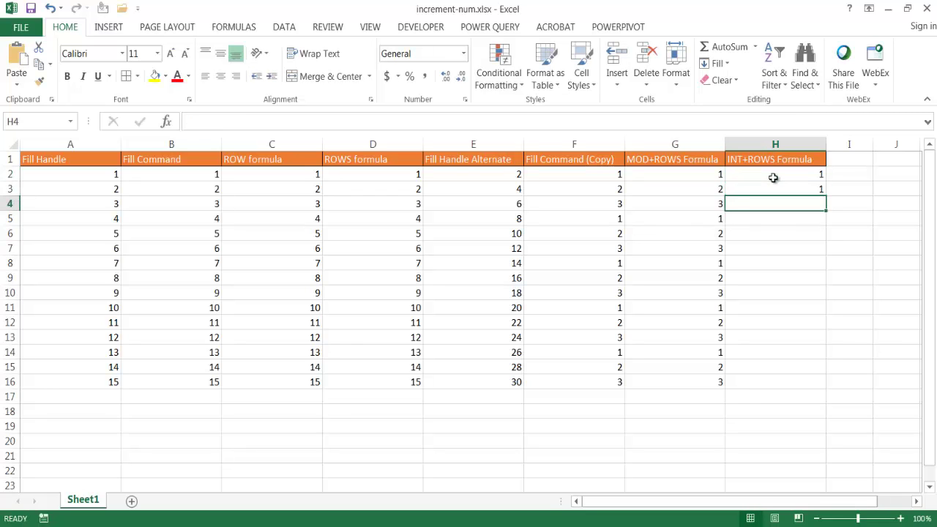
pyautogui.write('1')
pyautogui.press('Return')
pyautogui.write('2')
pyautogui.press('Return')
pyautogui.write('2')
pyautogui.press('Return')
pyautogui.write('2')
pyautogui.press('Return')
# Try extending the H2:H7 pattern down to H16 with the Copy Cells fill option, and clear H2:H16.
pyautogui.moveTo(773, 178); pyautogui.dragTo(809, 392)
pyautogui.click(842, 401)
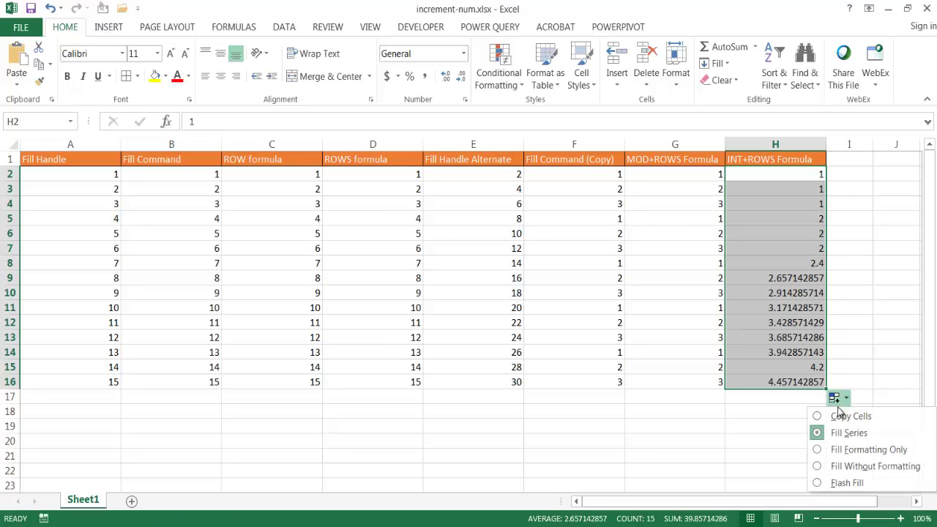
pyautogui.click(822, 416)
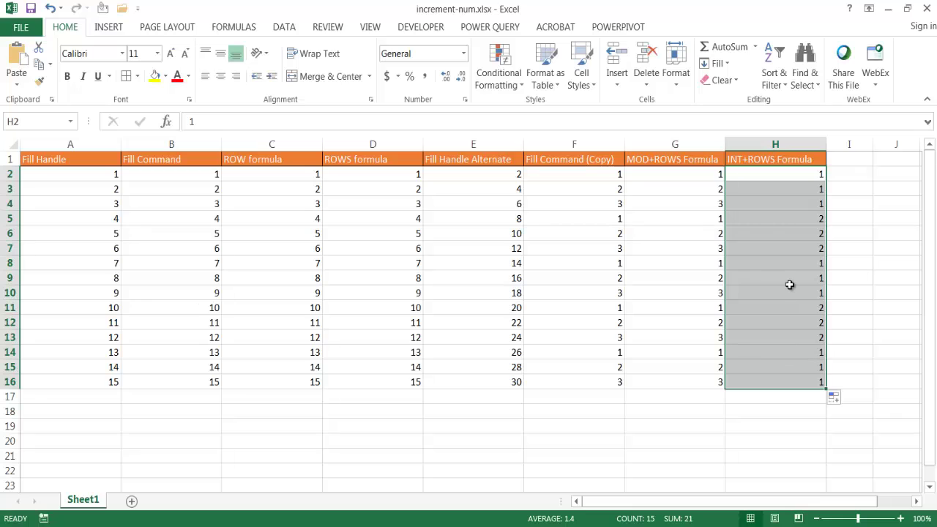
pyautogui.press('Delete')
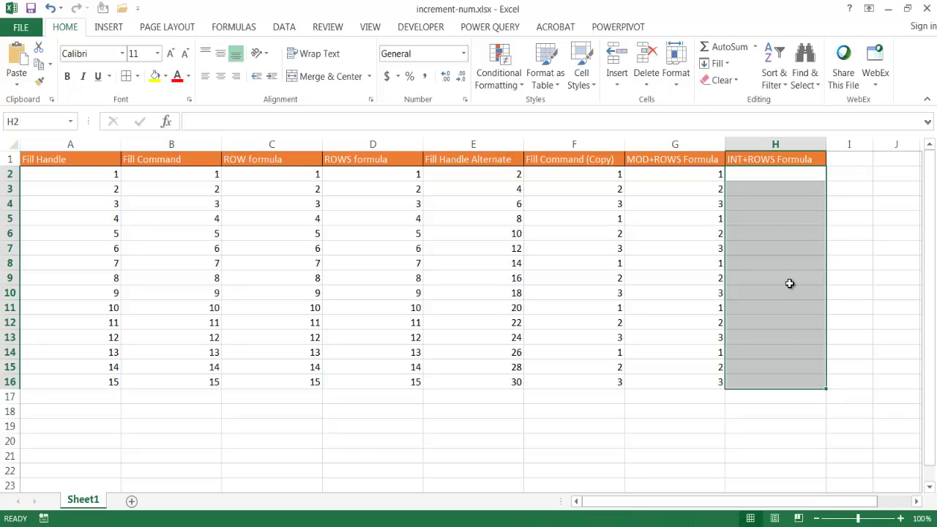
# Enter the formula =ROWS($H$2:H2) in H2 and fill it down to H16.
pyautogui.click(767, 176)
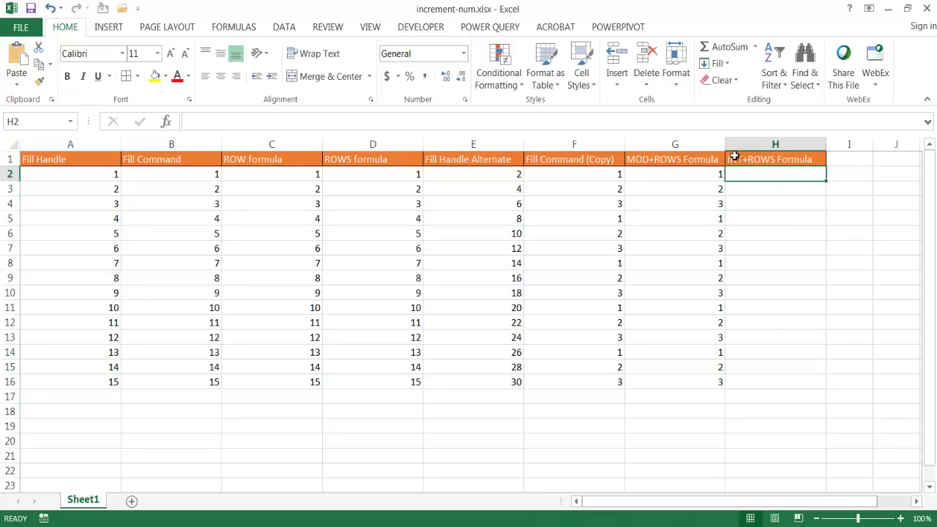
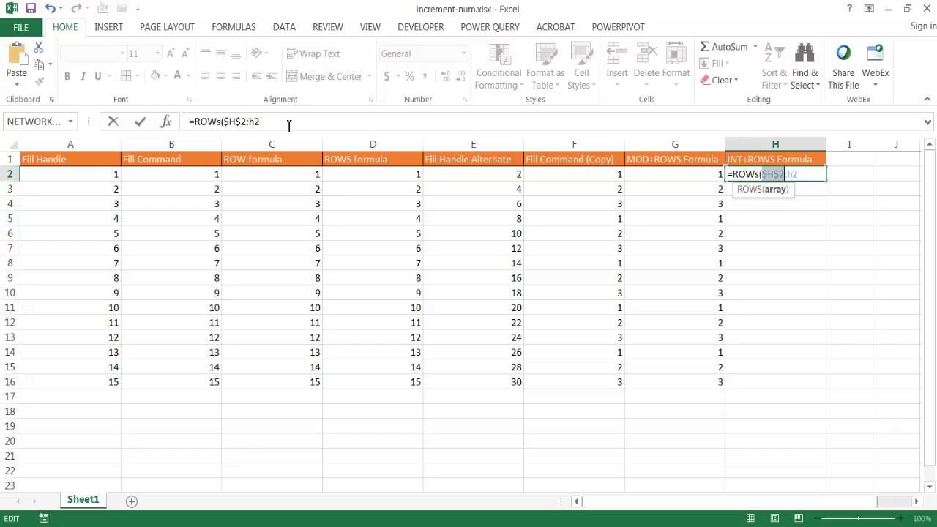
pyautogui.click(289, 126)
pyautogui.write(')')
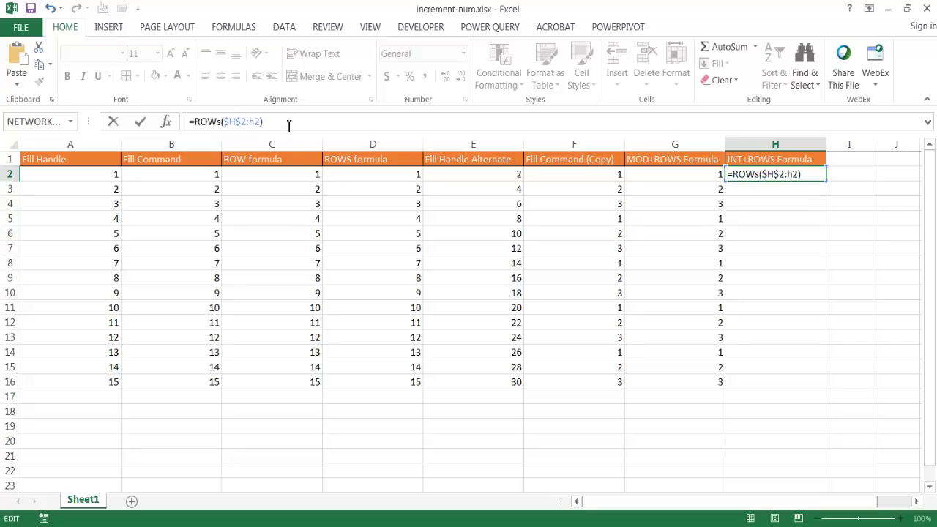
pyautogui.press('Return')
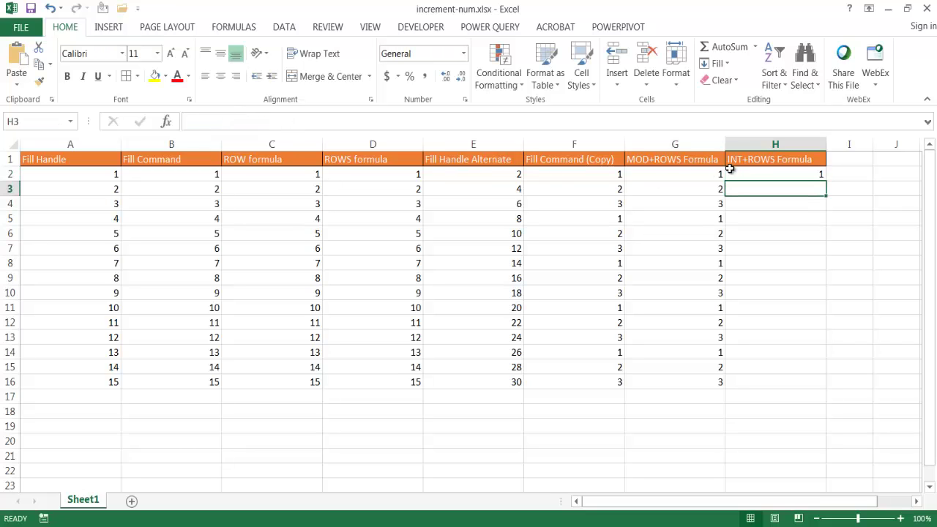
pyautogui.click(752, 170)
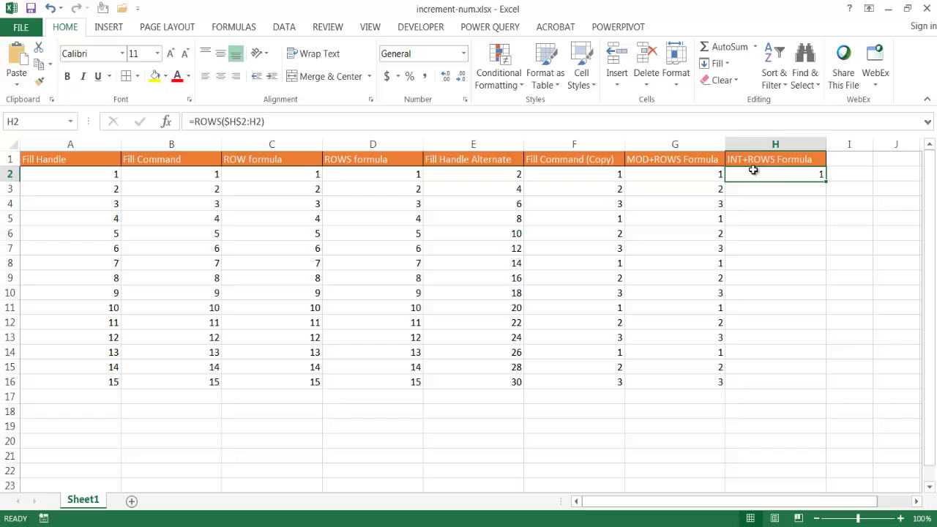
pyautogui.doubleClick(824, 180)
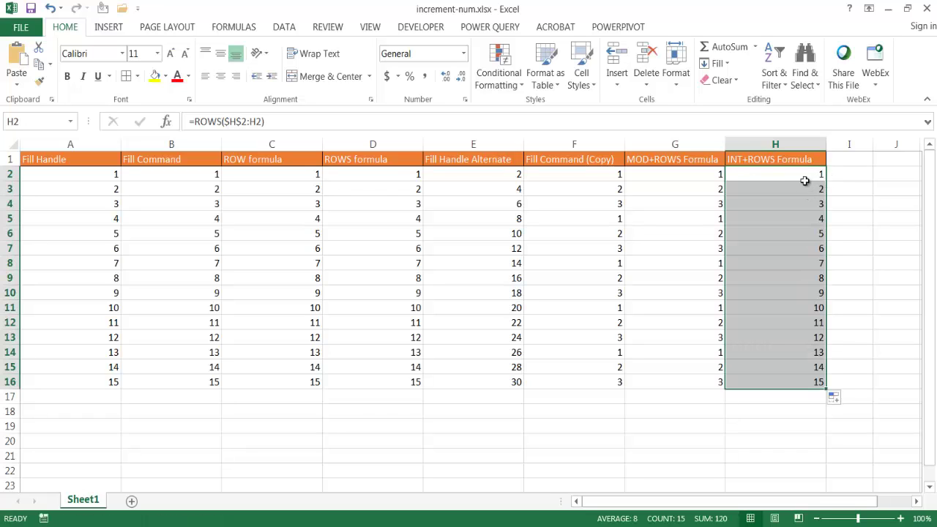
# Subtract 1 from the ROWS result in H2 and divide by 3 so the formula reads =(ROWS($H$2:H2)-1)/3.
pyautogui.click(803, 174)
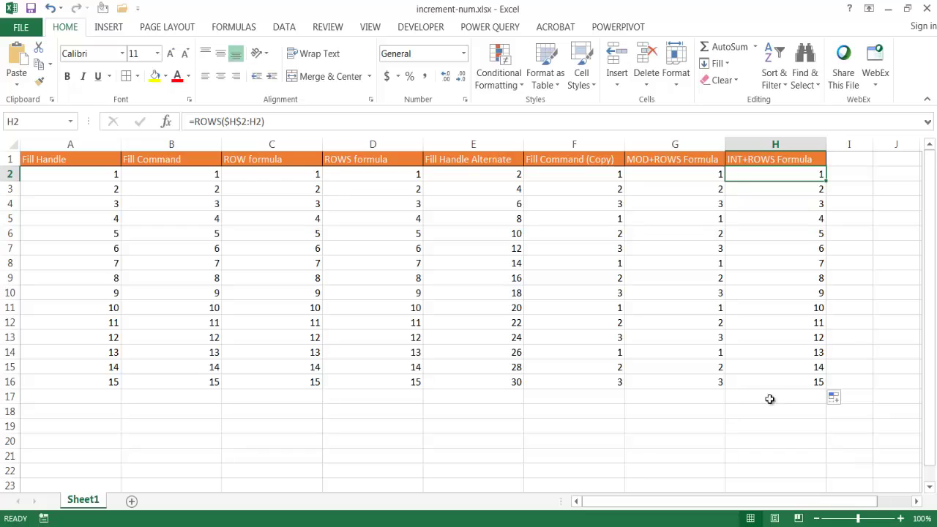
pyautogui.click(278, 122)
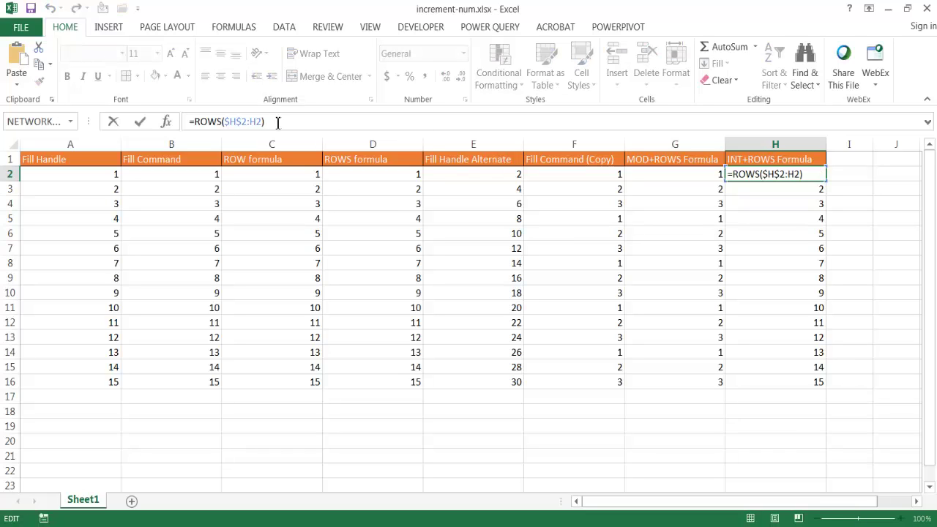
pyautogui.write('-1')
pyautogui.write('/3')
pyautogui.write(')')
pyautogui.click(195, 122)
pyautogui.write('(')
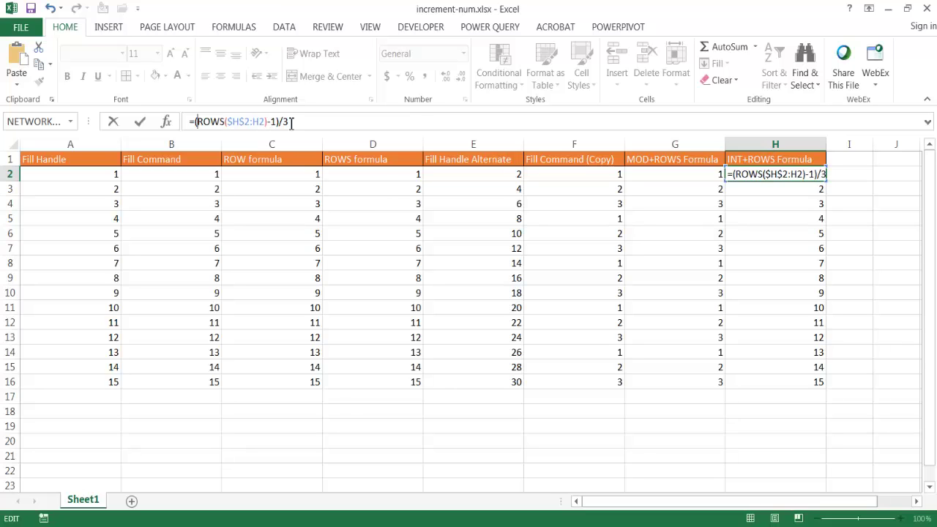
pyautogui.press('Return')
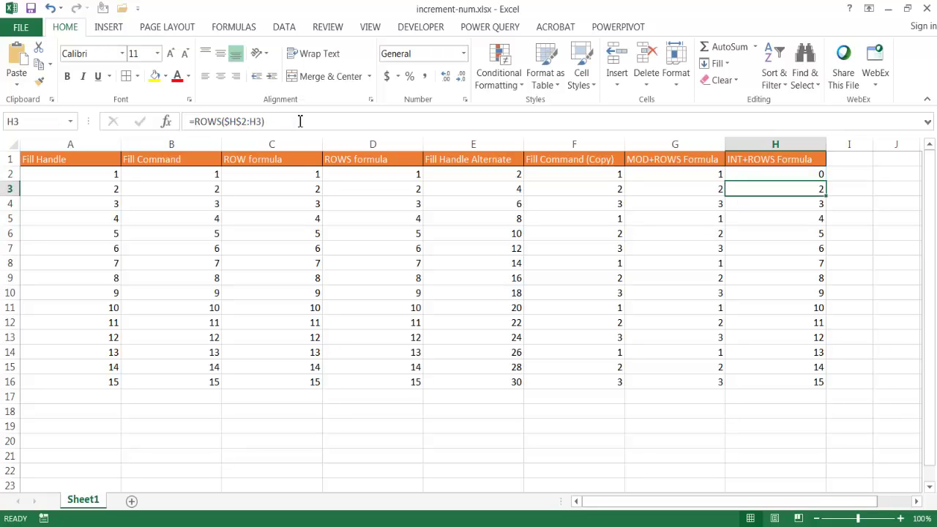
# Fill the divided ROWS formula from H2 down to H16 and examine the results in H3 to H10.
pyautogui.click(790, 174)
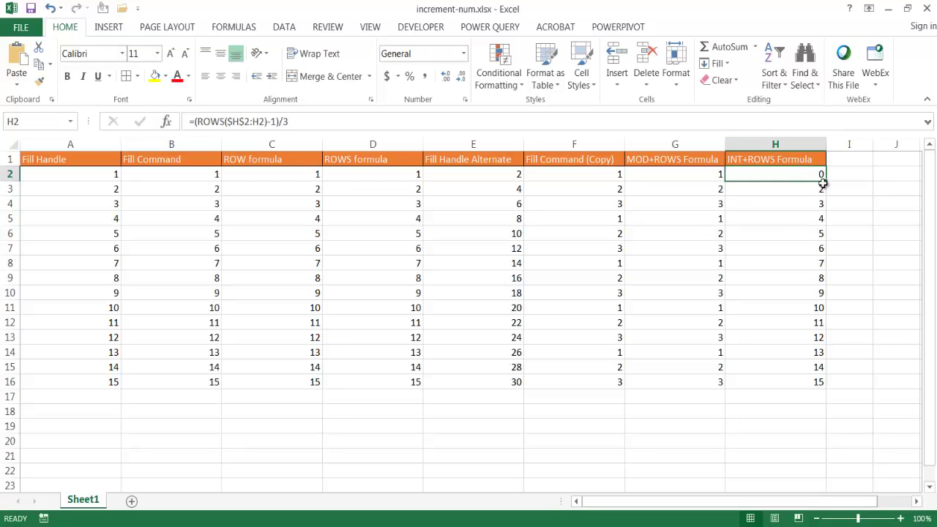
pyautogui.doubleClick(826, 180)
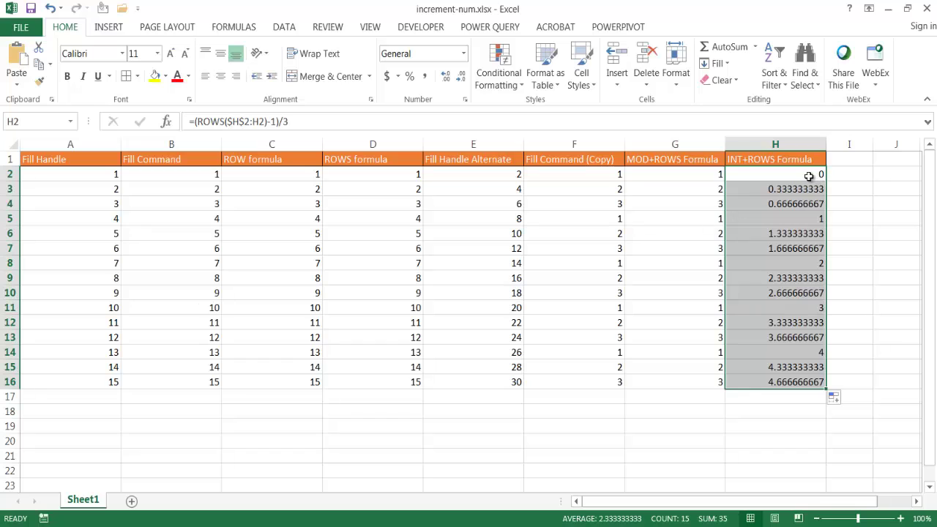
pyautogui.click(808, 176)
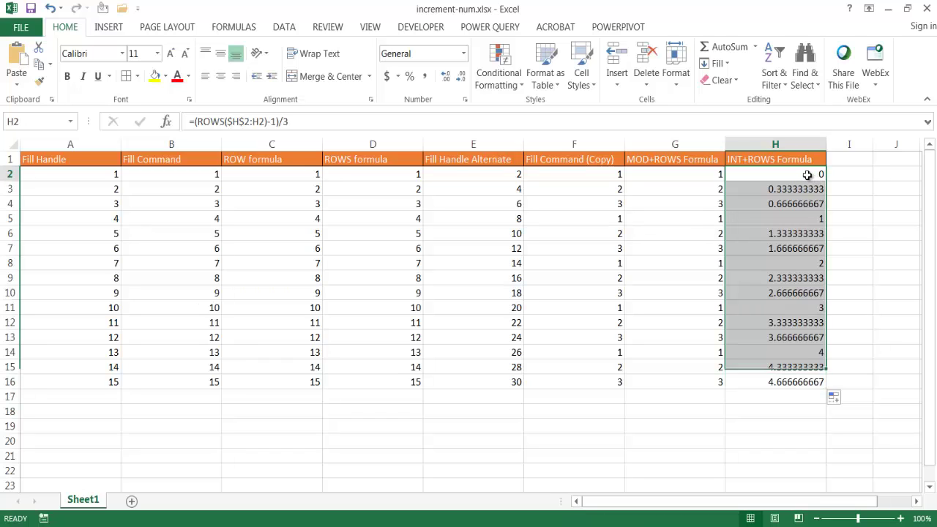
pyautogui.click(796, 194)
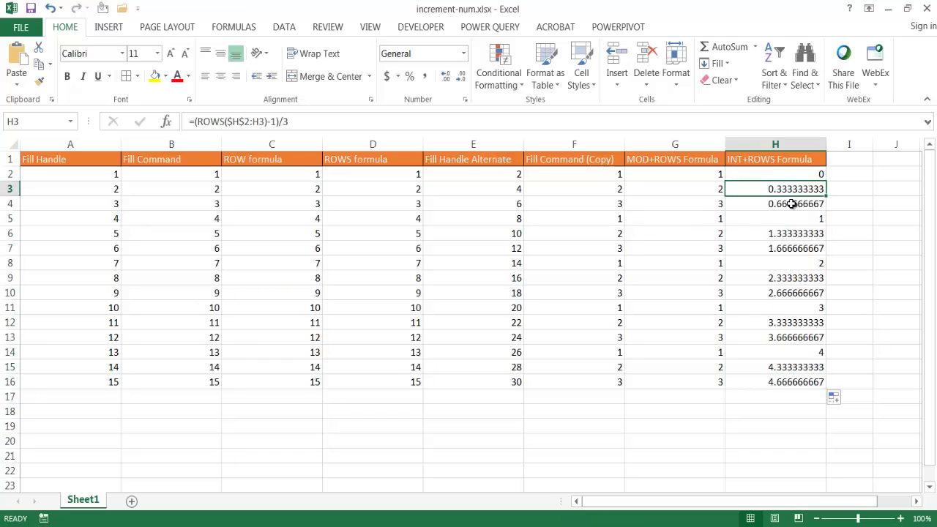
pyautogui.click(796, 206)
pyautogui.click(796, 221)
pyautogui.click(795, 233)
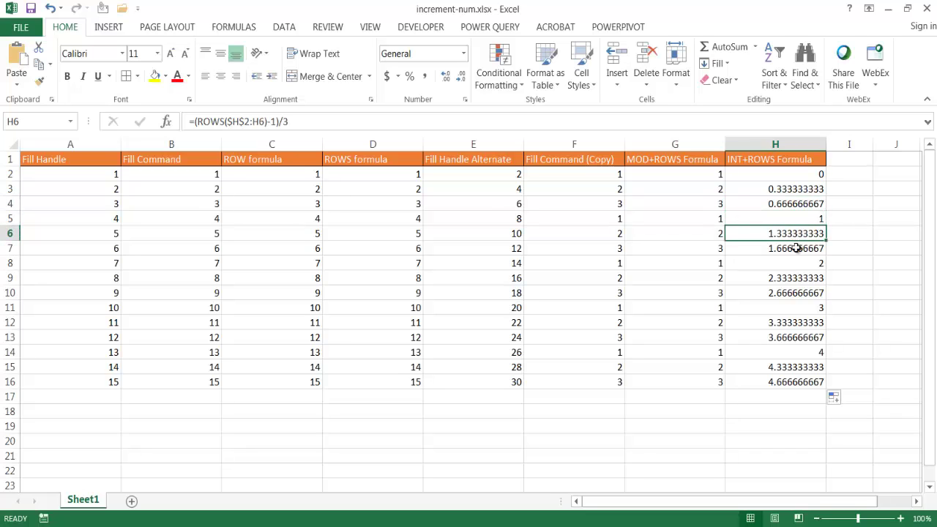
pyautogui.click(796, 248)
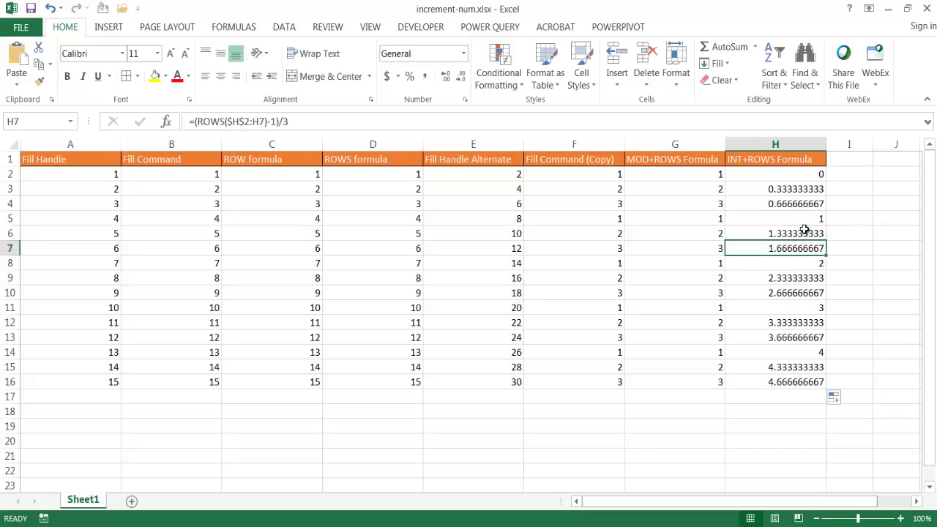
pyautogui.click(796, 263)
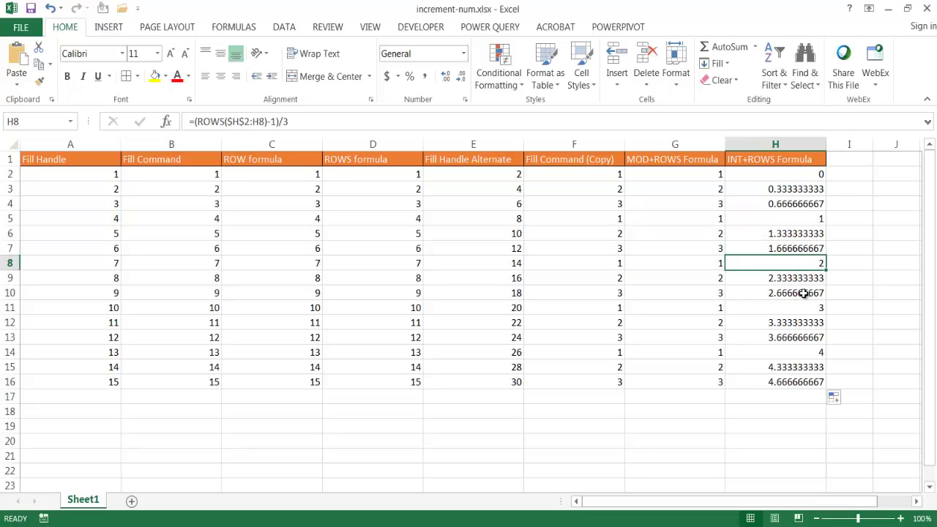
pyautogui.click(803, 293)
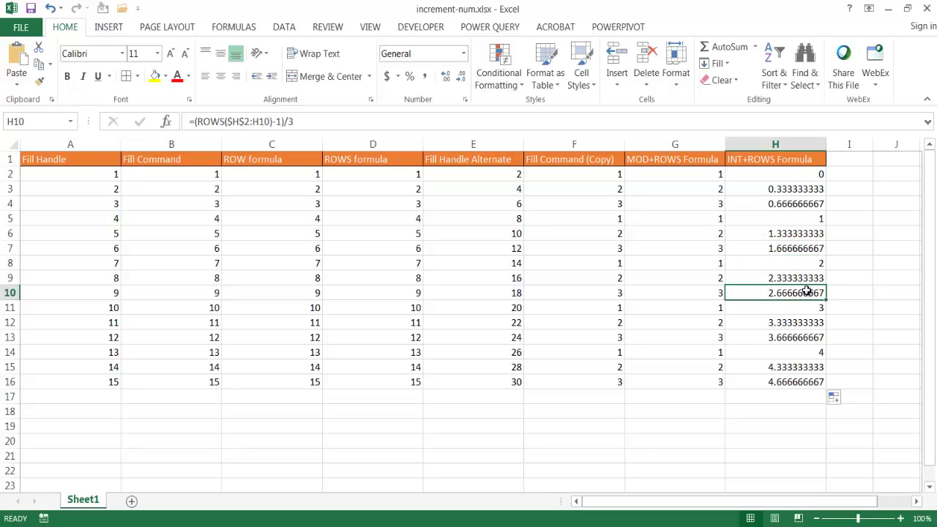
# Wrap the H2 formula in INT so it reads =INT((ROWS($H$2:H2)-1)/3), fill it down to H16, and check H3 and H4.
pyautogui.click(793, 173)
pyautogui.click(212, 123)
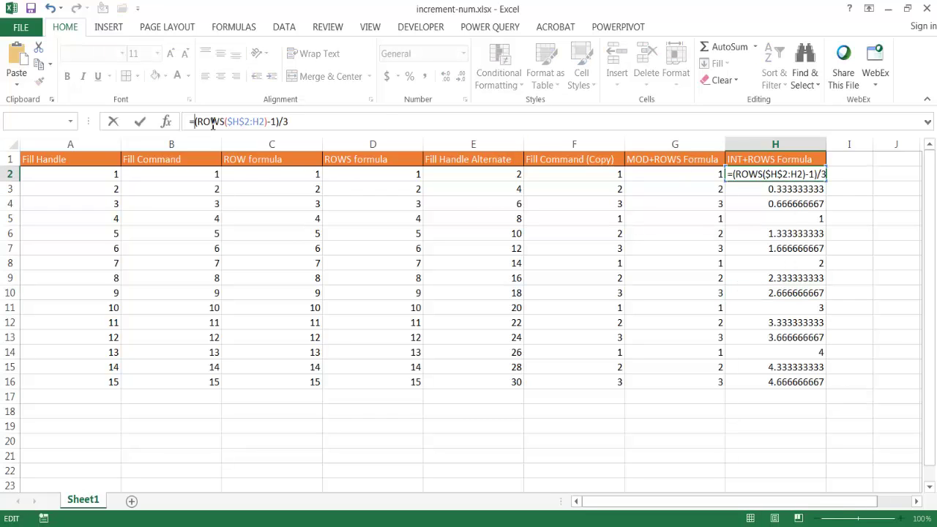
pyautogui.write('int(')
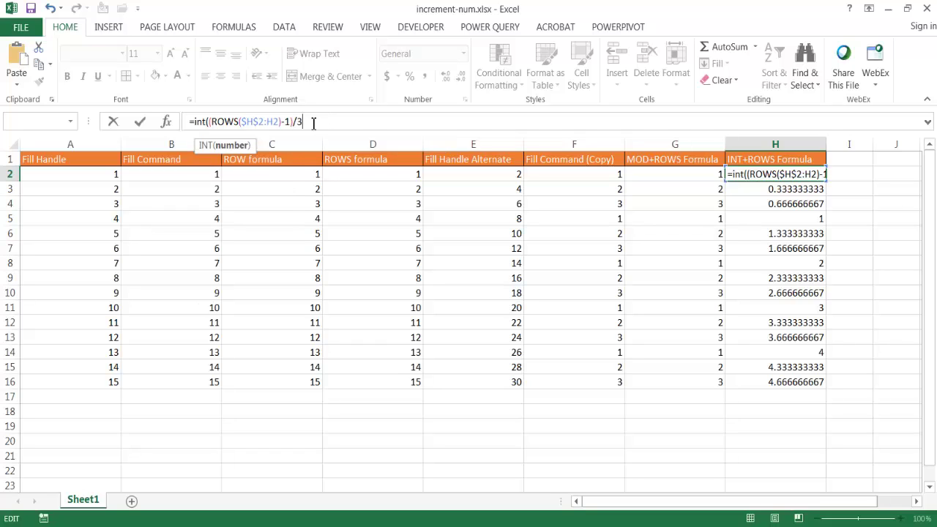
pyautogui.write(')')
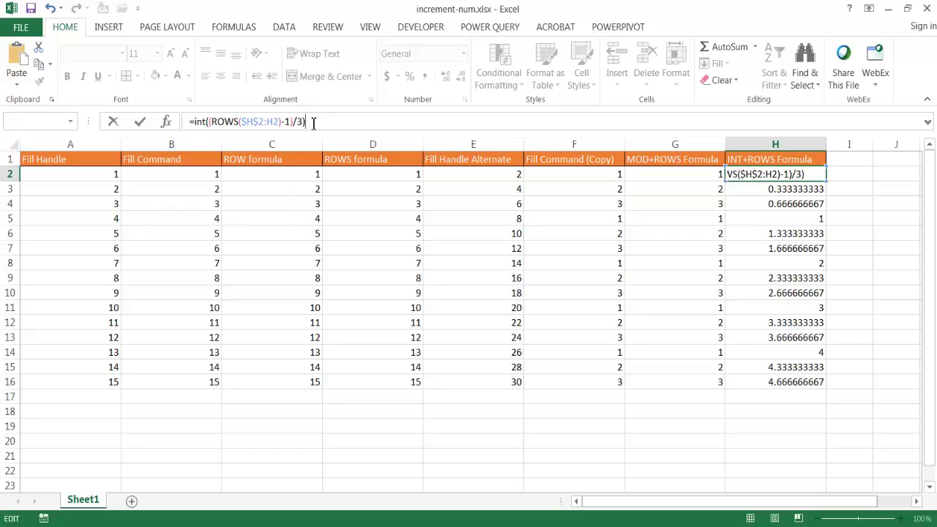
pyautogui.press('Return')
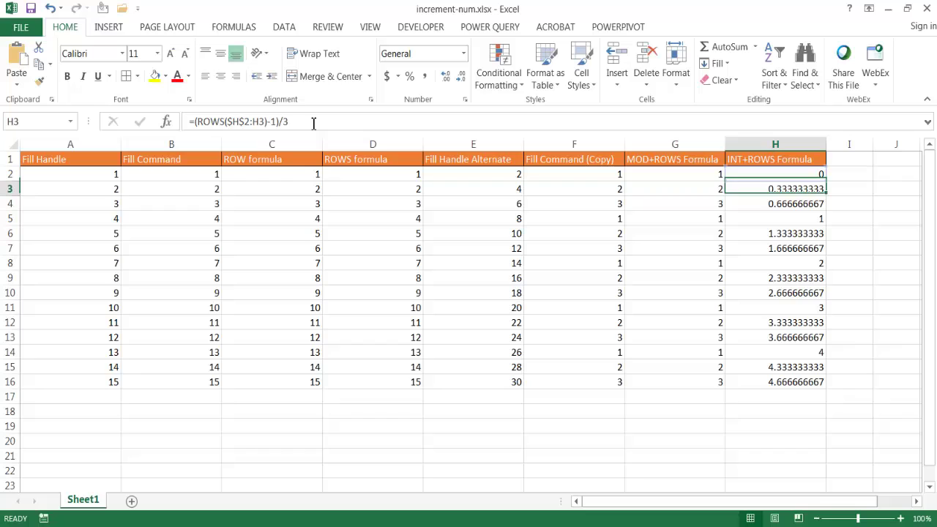
pyautogui.click(758, 177)
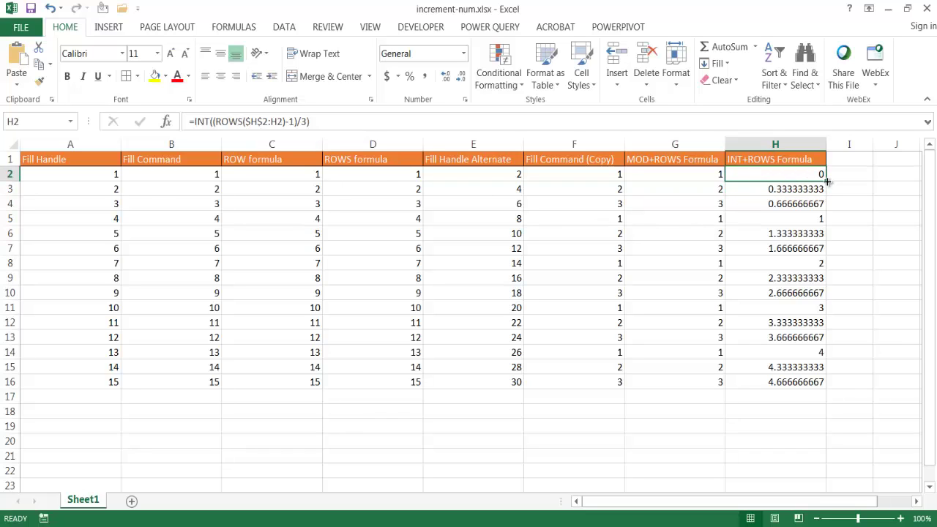
pyautogui.doubleClick(827, 182)
pyautogui.click(811, 180)
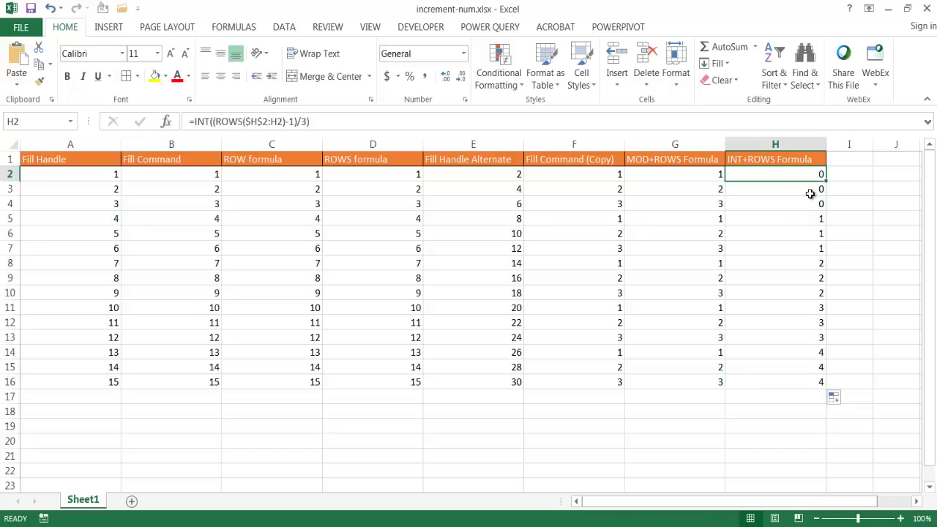
pyautogui.click(809, 192)
pyautogui.click(804, 205)
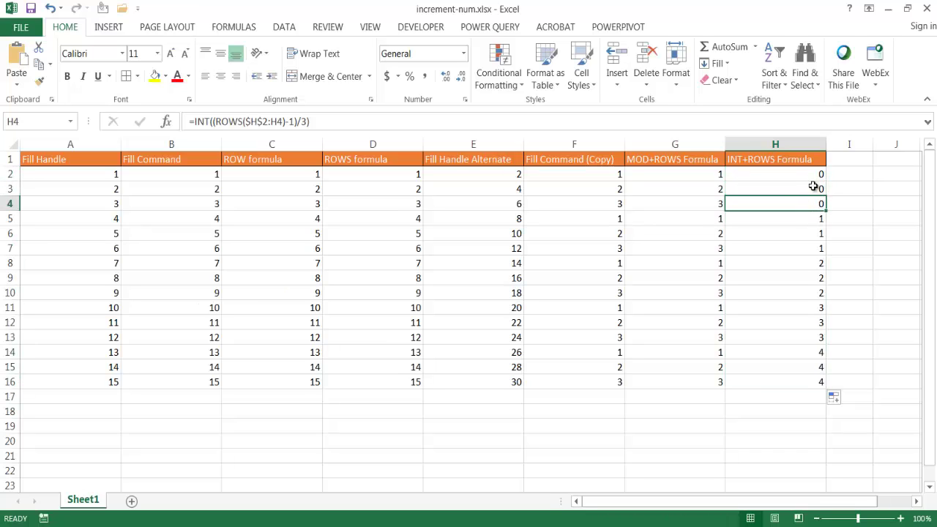
# Add 1 to the H2 formula so it reads =INT((ROWS($H$2:H2)-1)/3)+1, fill it down to H16, and check the cells down to H6.
pyautogui.click(769, 170)
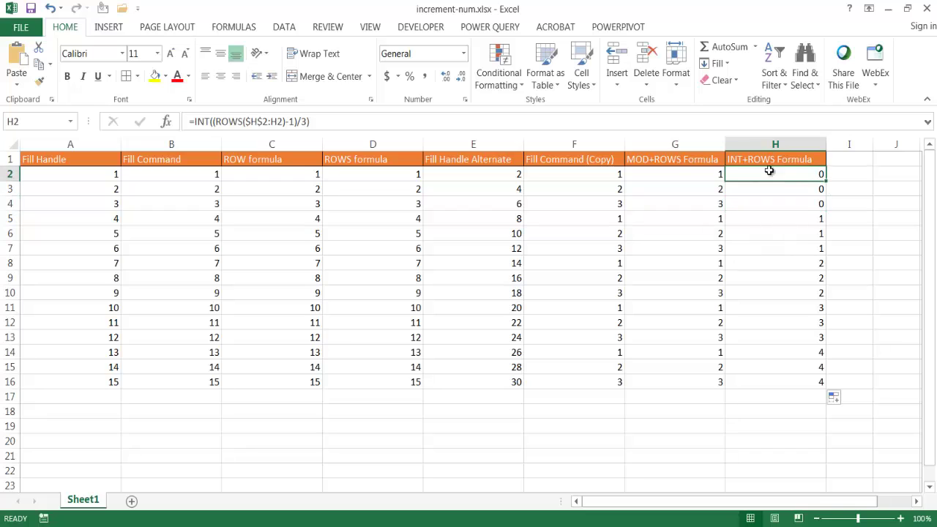
pyautogui.click(330, 122)
pyautogui.write('+1')
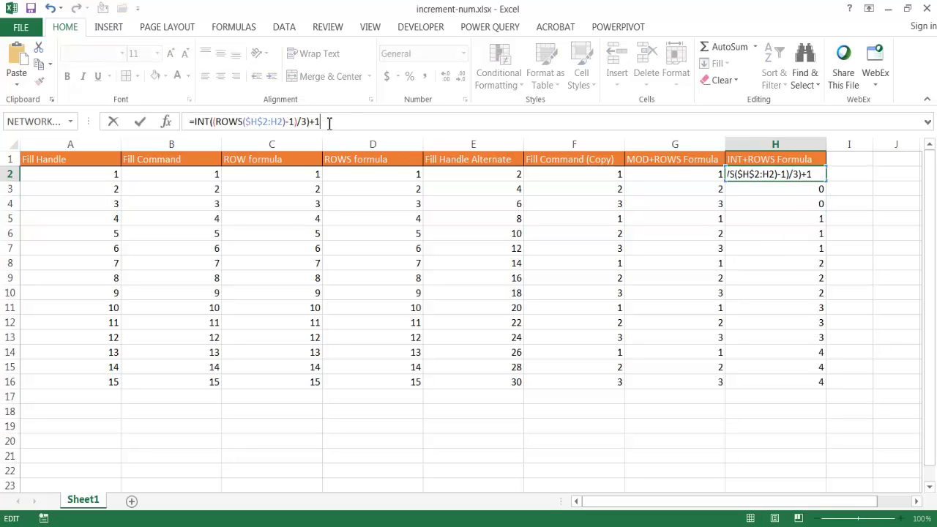
pyautogui.hotkey('ctrl', 'Return')
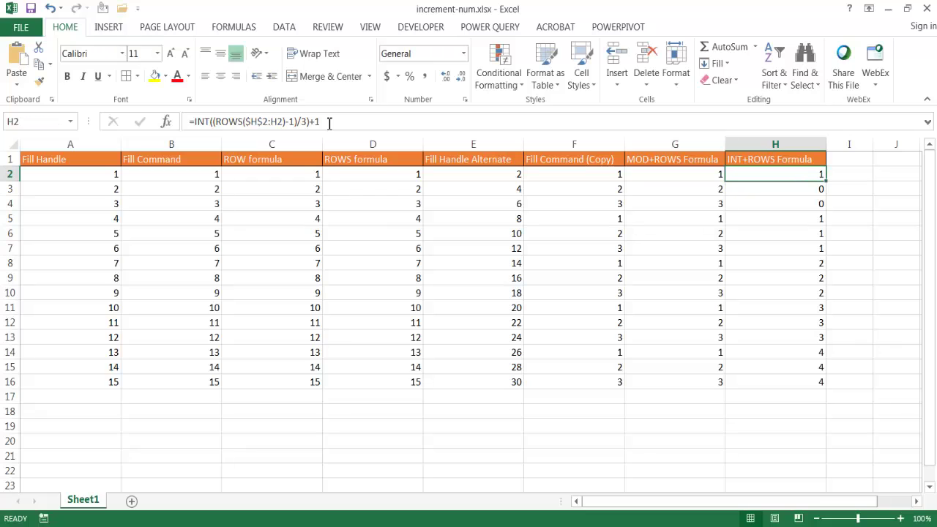
pyautogui.moveTo(760, 186); pyautogui.dragTo(824, 183)
pyautogui.doubleClick(824, 182)
pyautogui.click(814, 177)
pyautogui.click(805, 192)
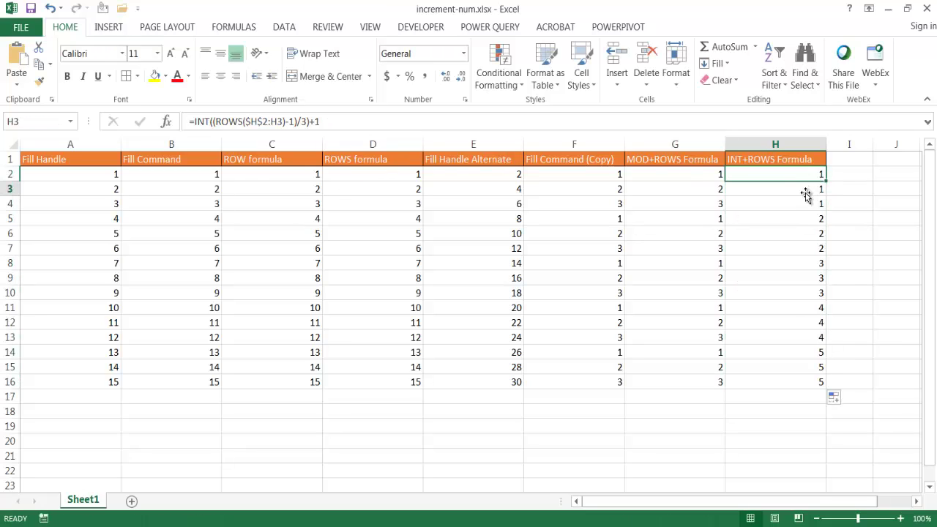
pyautogui.click(800, 205)
pyautogui.click(799, 232)
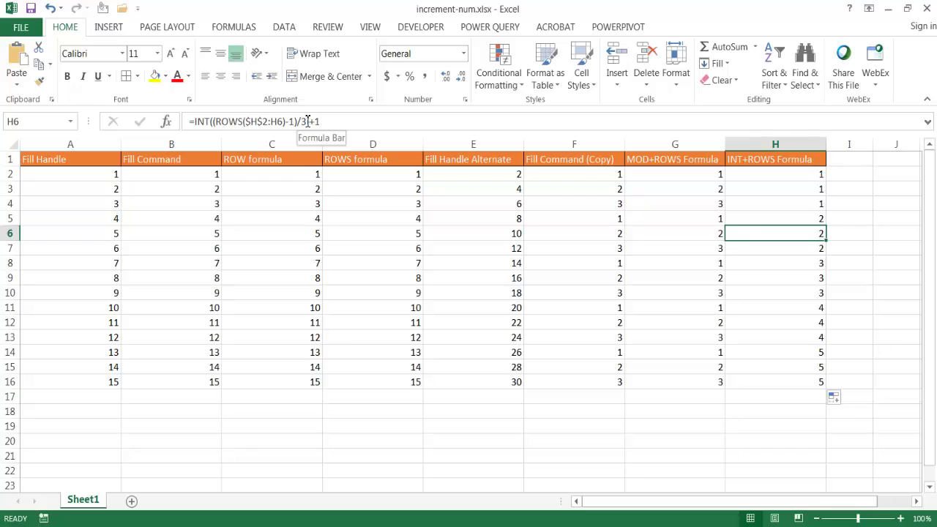
# Change the divisor in the H6 formula to 5.
pyautogui.click(306, 122)
pyautogui.press('BackSpace')
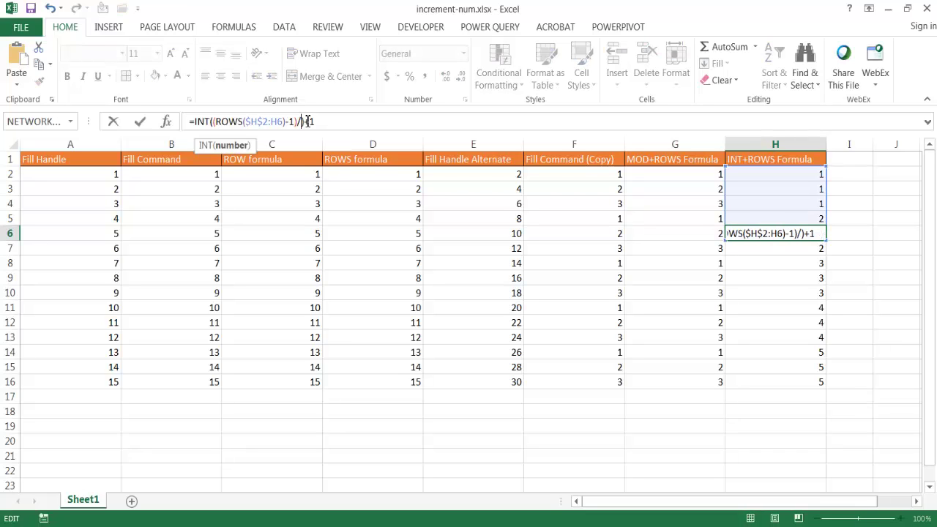
pyautogui.write('5')
pyautogui.hotkey('ctrl', 'Return')
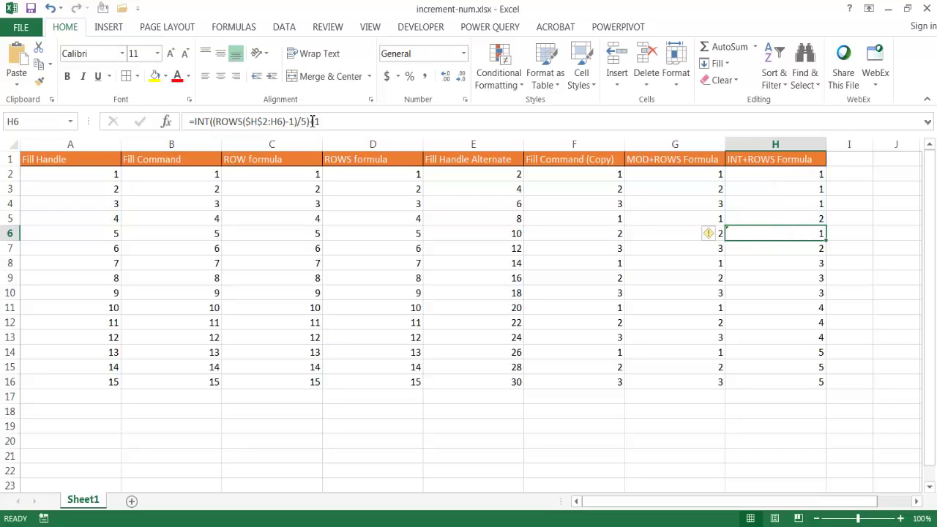
# Change the divisor in H2 to 5, giving =INT((ROWS($H$2:H2)-1)/5)+1, and fill the formula down to H16.
pyautogui.click(803, 173)
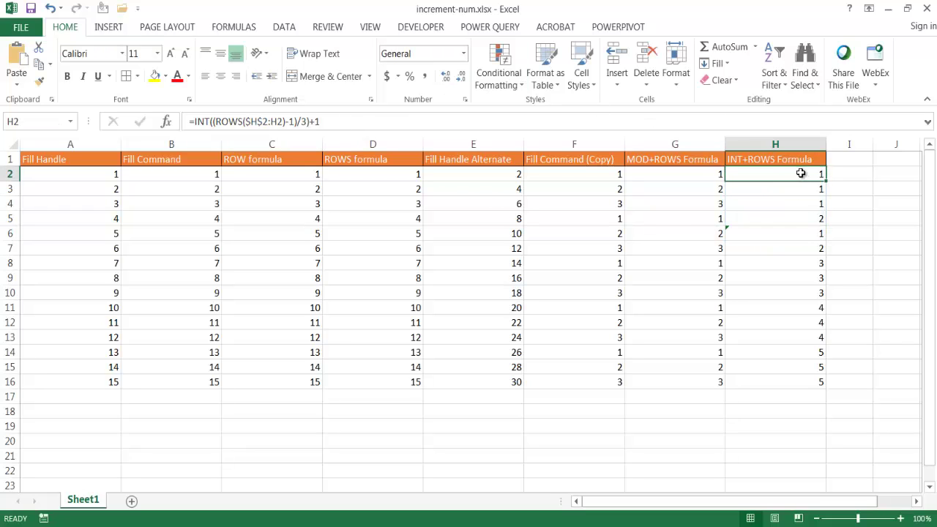
pyautogui.click(308, 121)
pyautogui.press('BackSpace')
pyautogui.write('5')
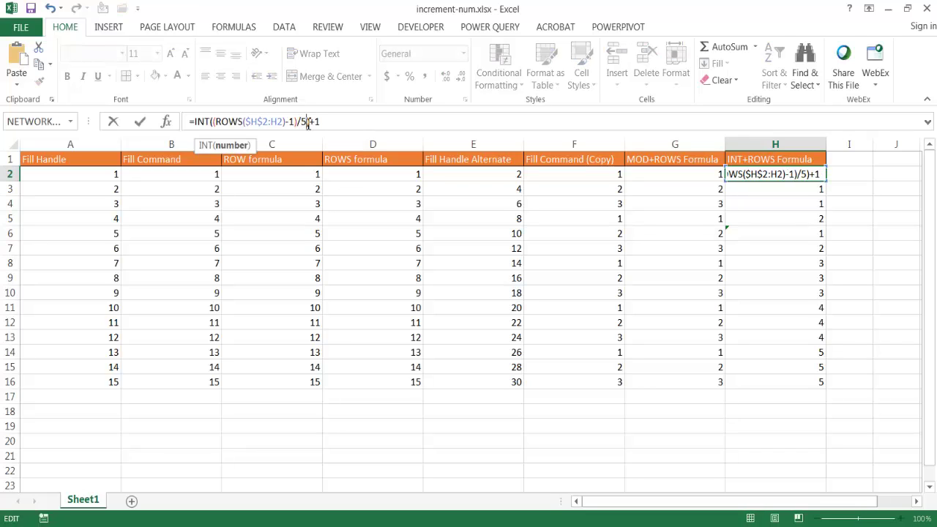
pyautogui.hotkey('ctrl', 'Return')
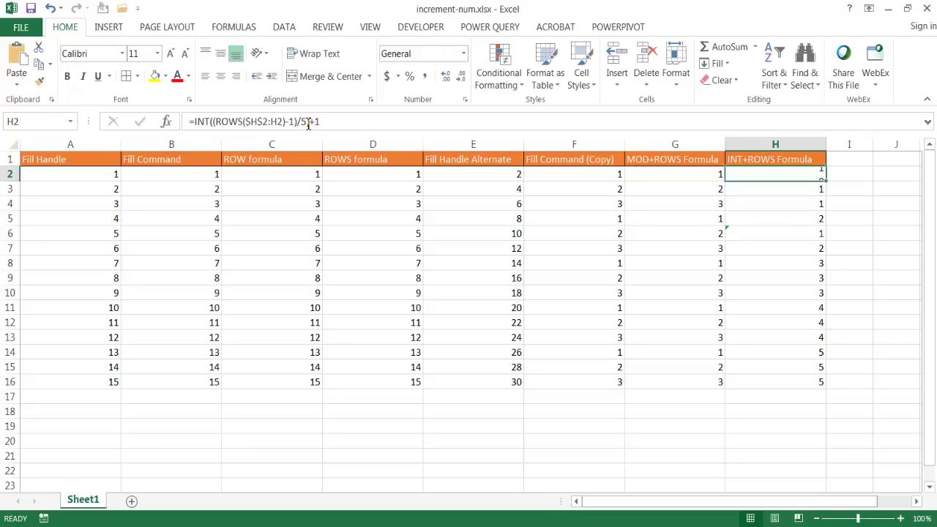
pyautogui.doubleClick(826, 181)
pyautogui.click(811, 176)
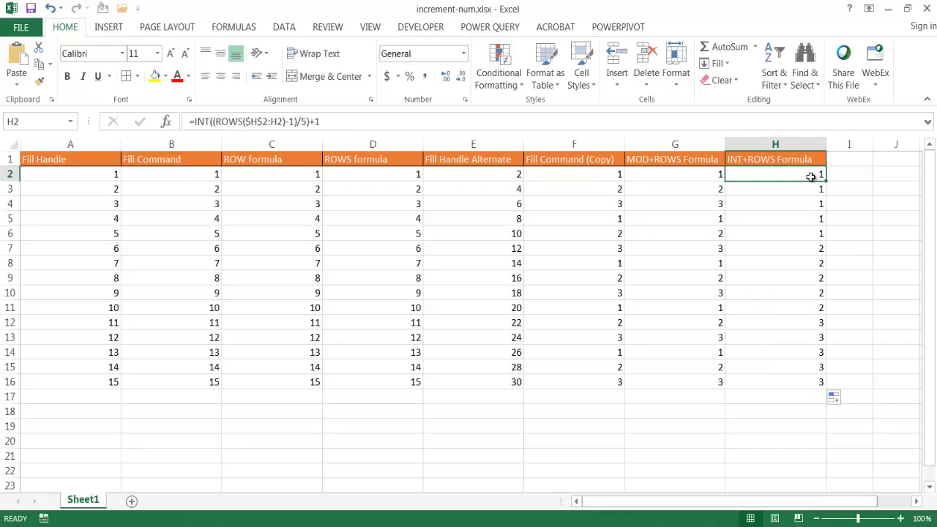
pyautogui.moveTo(811, 177); pyautogui.dragTo(802, 378)
pyautogui.click(802, 470)
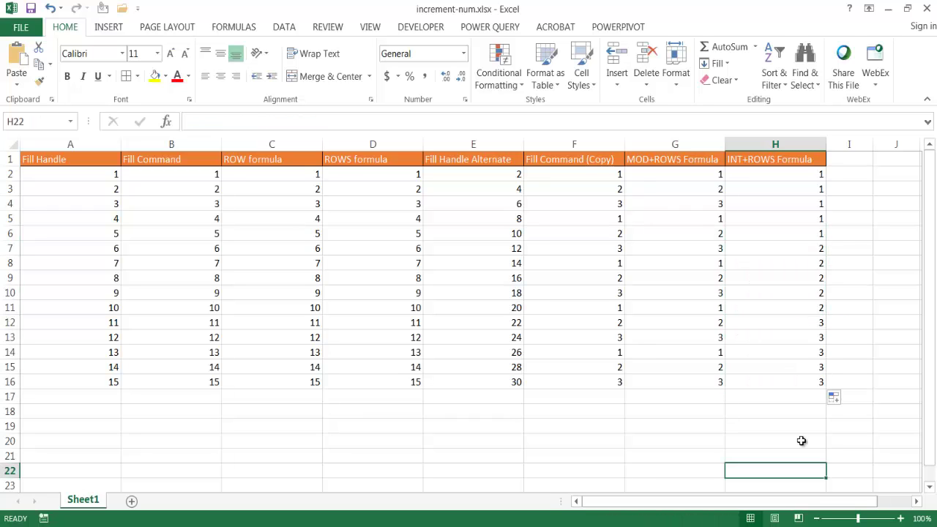